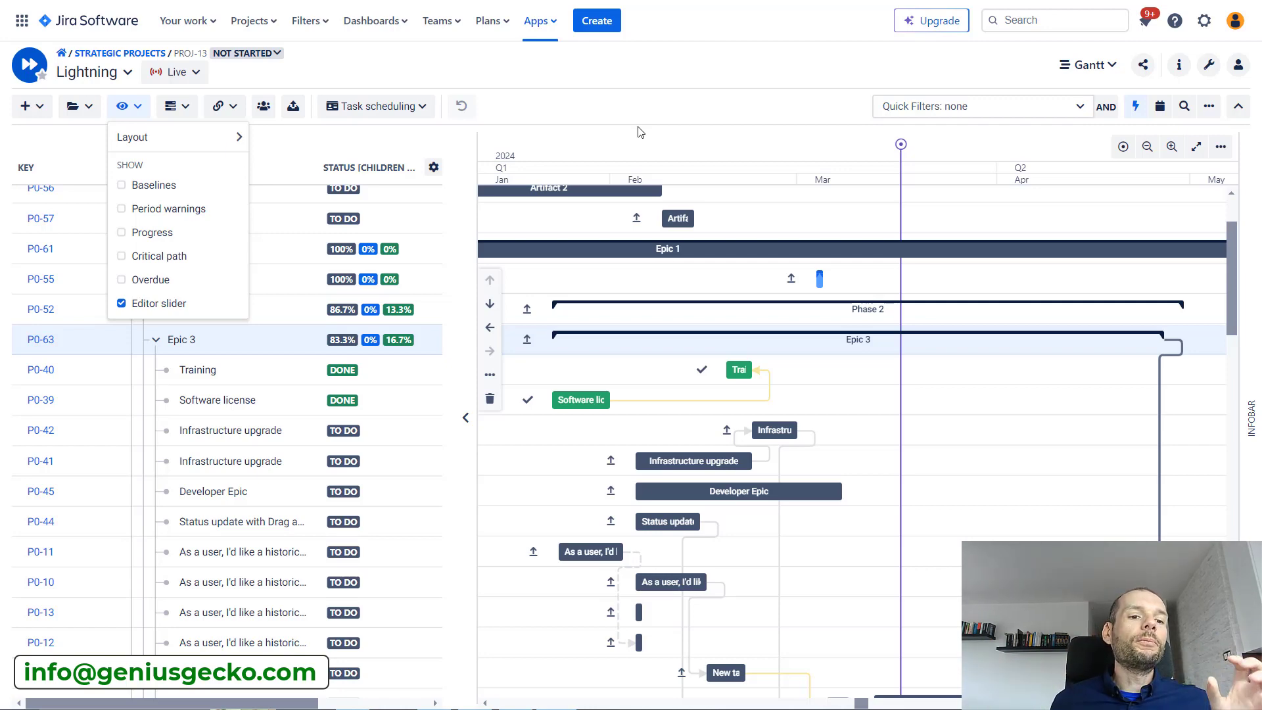
# - Turn on the display of baselines on the Gantt timeline
pyautogui.click(90, 113)
pyautogui.moveTo(114, 215)
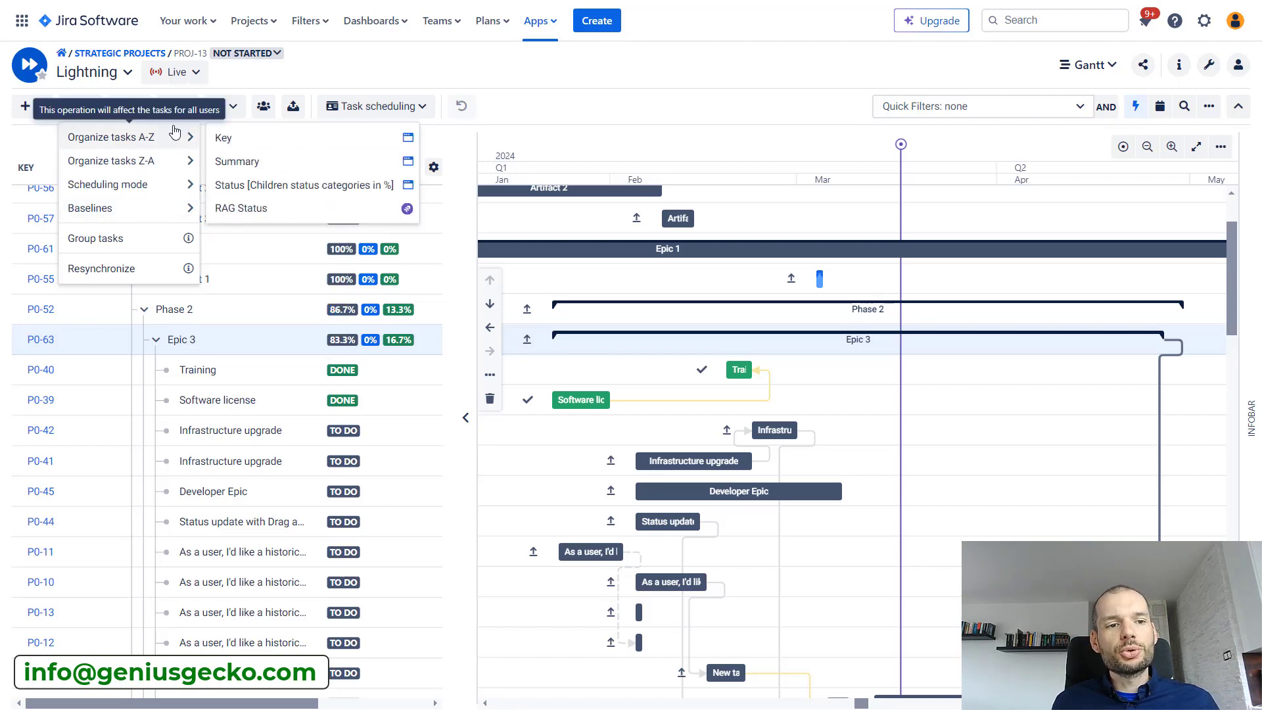
pyautogui.click(135, 113)
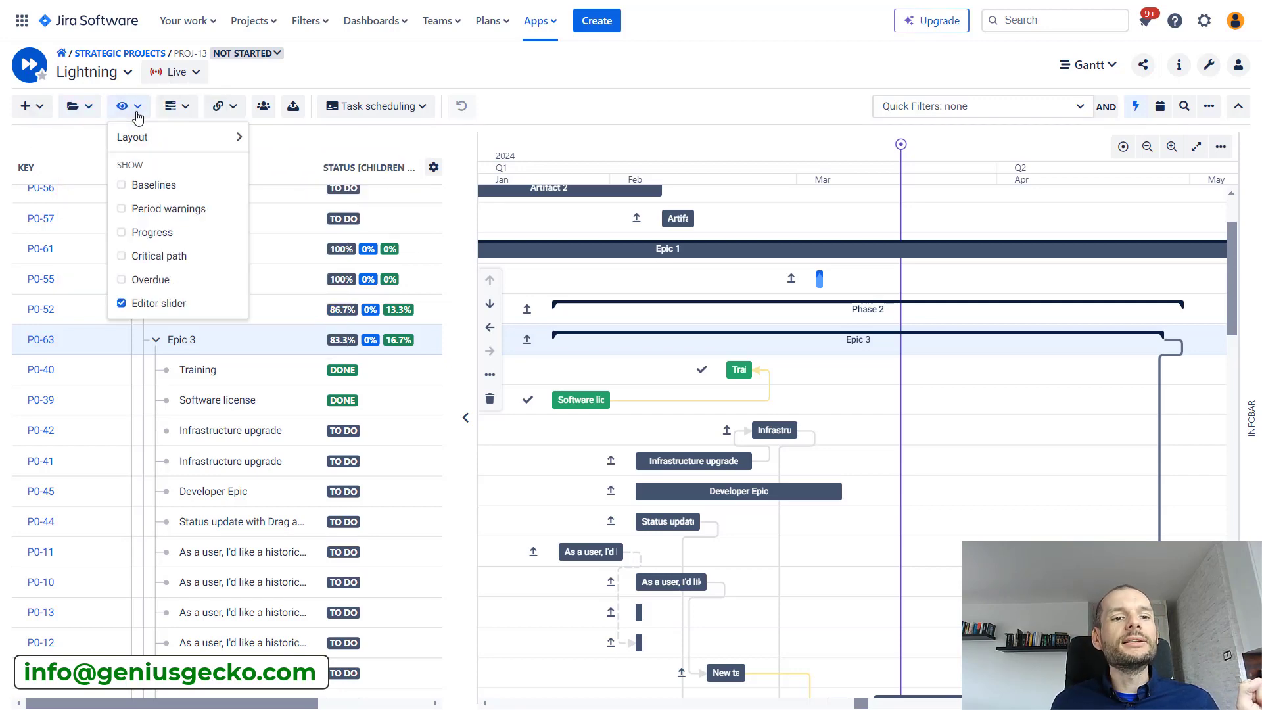
pyautogui.click(155, 185)
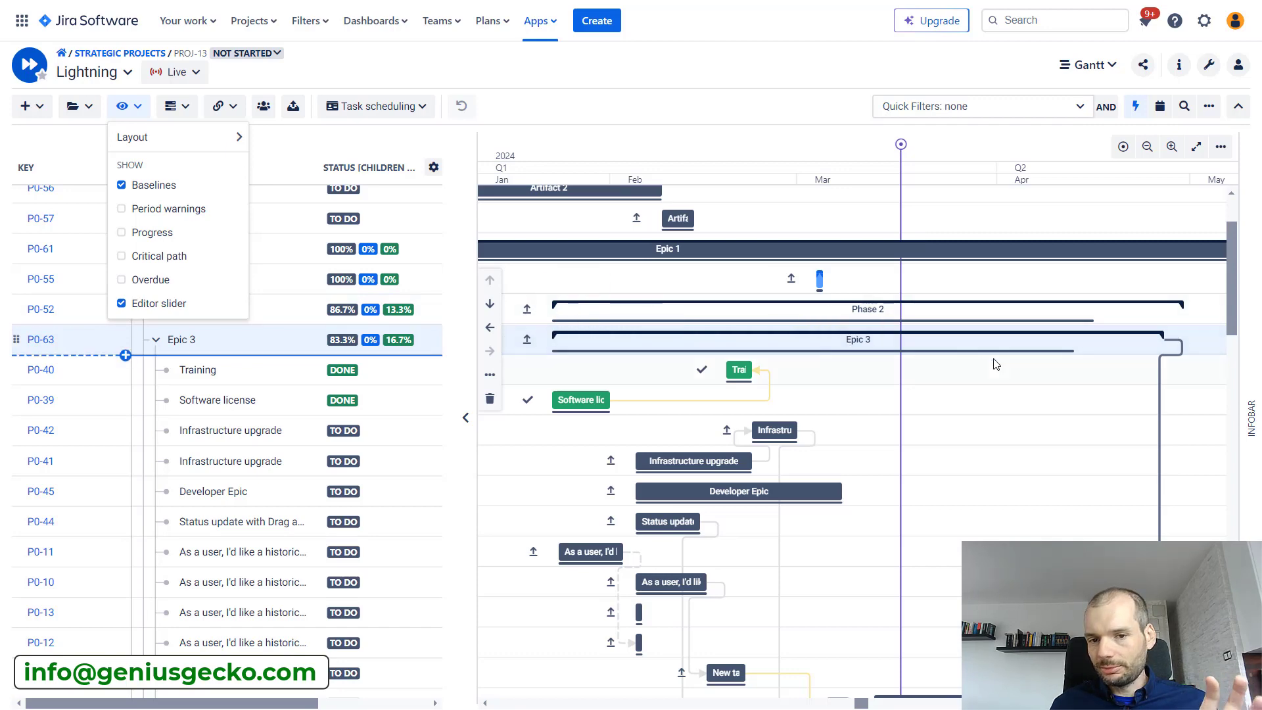
pyautogui.click(255, 347)
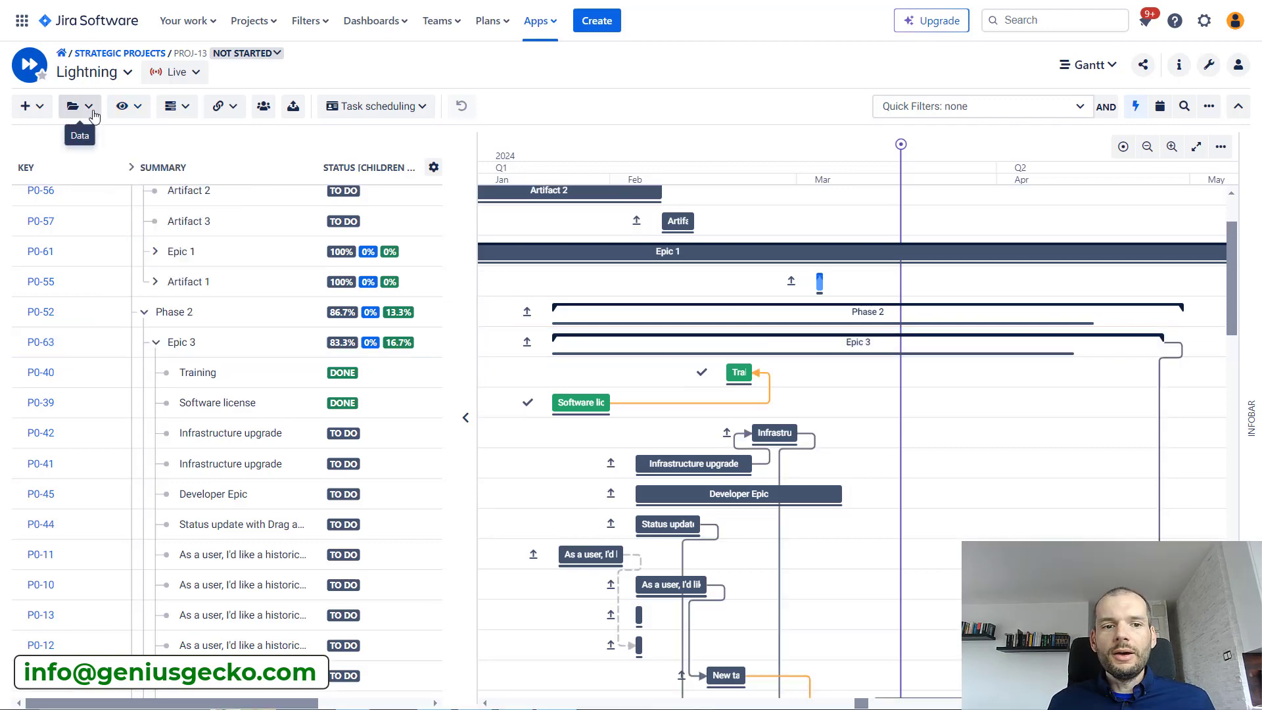
# - Create a new baseline for the Lightning Gantt chart, replacing the current baseline
pyautogui.click(92, 113)
pyautogui.moveTo(107, 209)
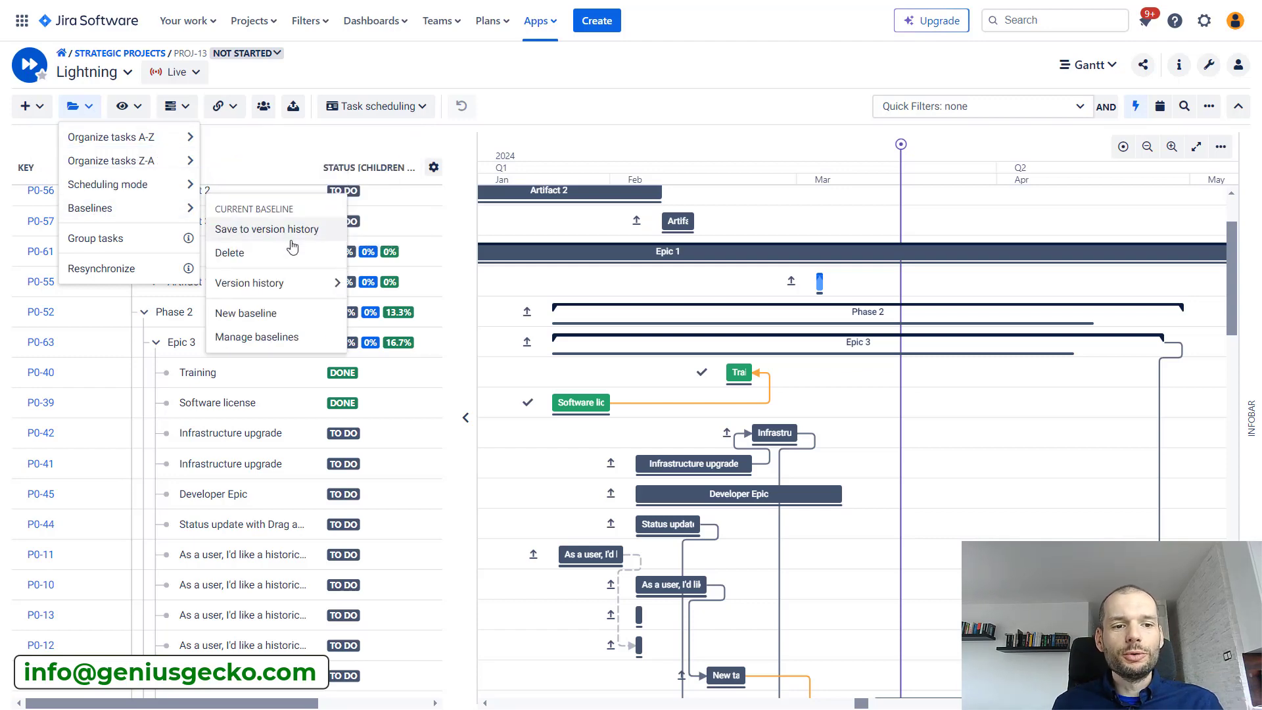
pyautogui.click(280, 316)
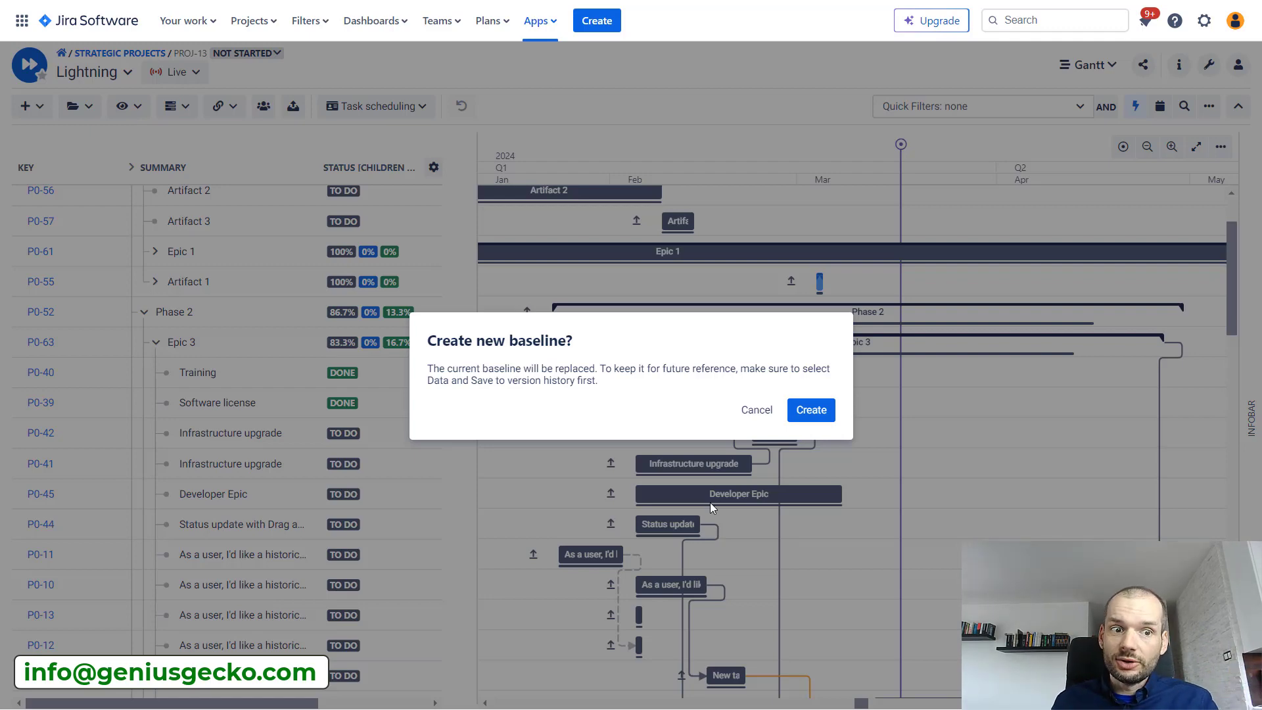
pyautogui.click(809, 421)
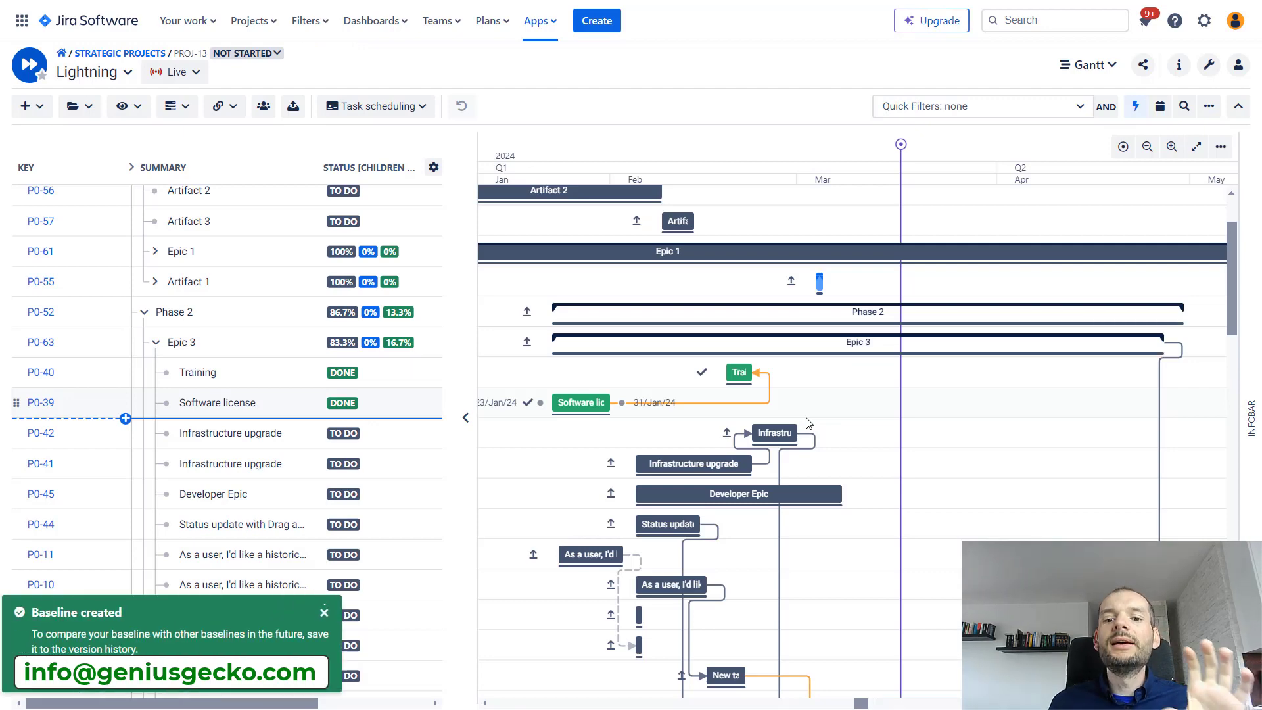
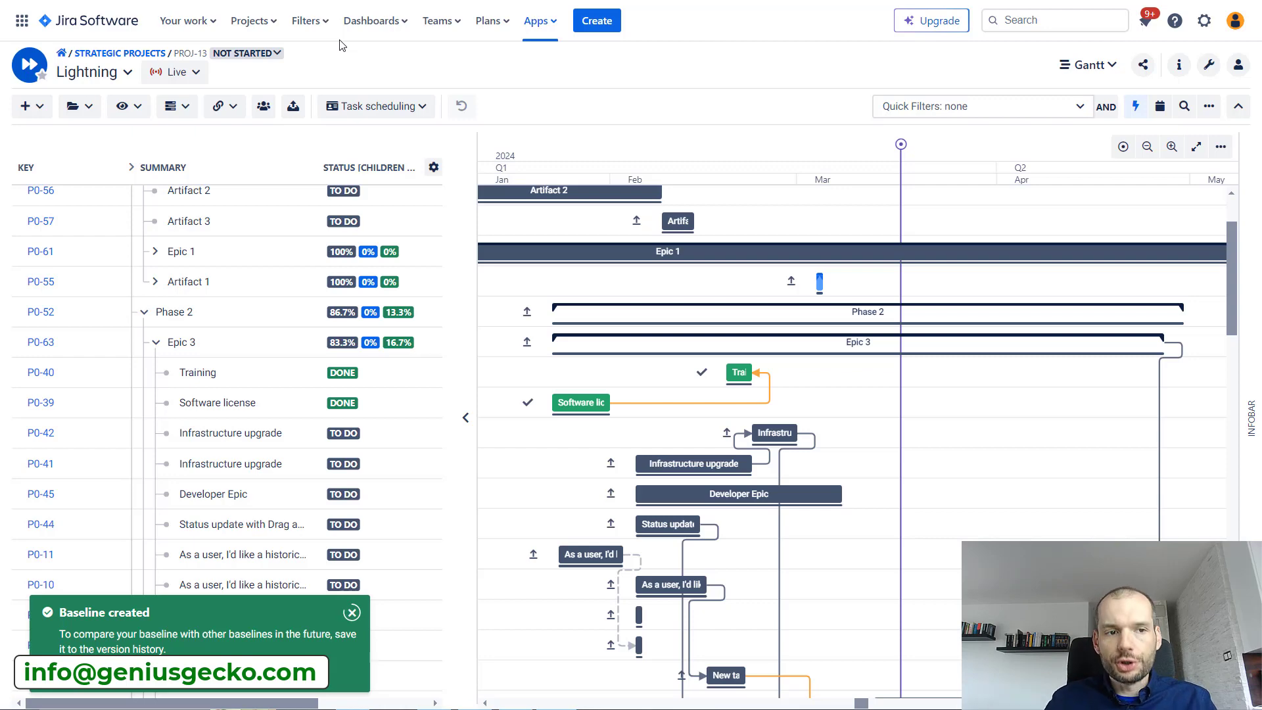
# - Save the current baseline to the version history with the name "Baseline created 17/Mar/24 v3"
pyautogui.click(84, 106)
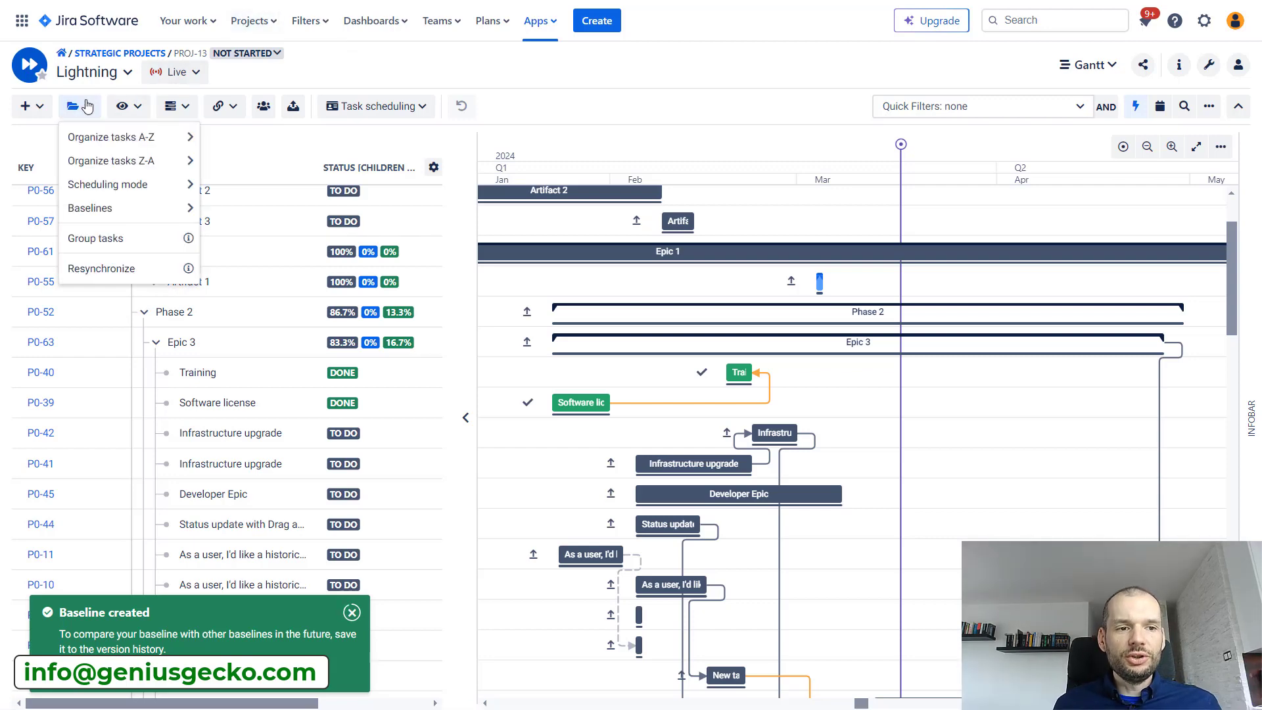
pyautogui.moveTo(99, 209)
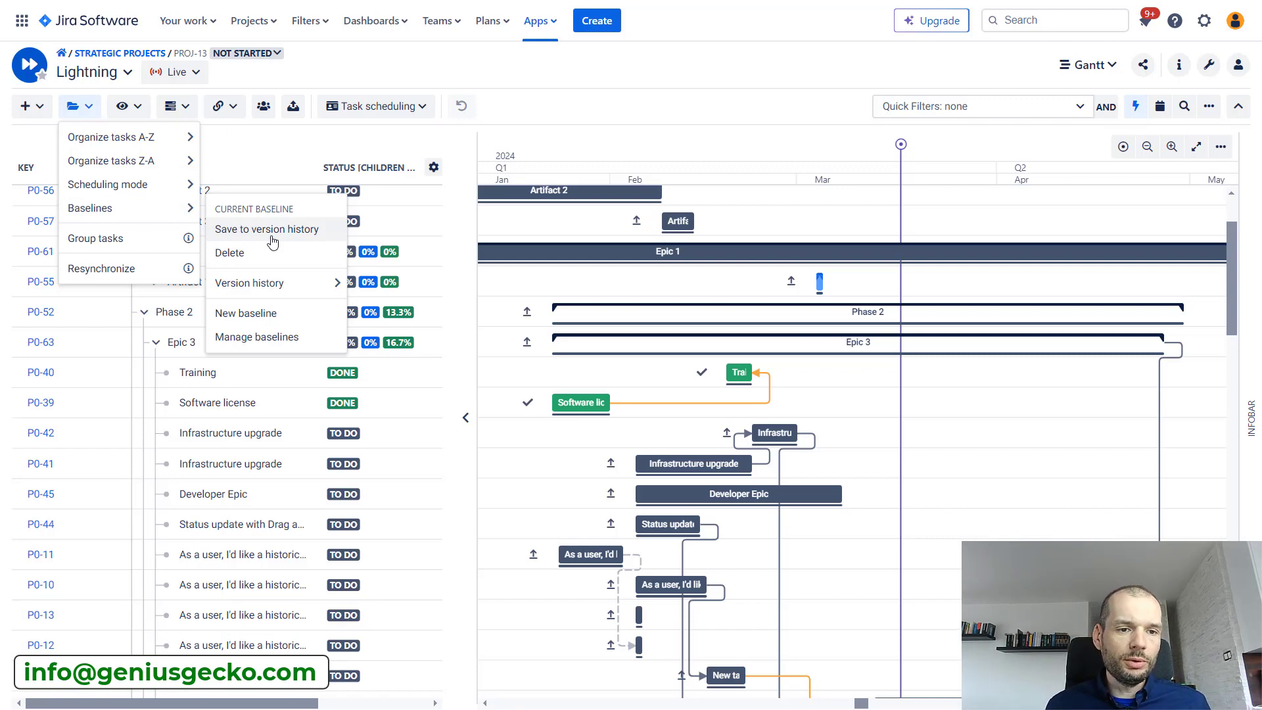
pyautogui.click(272, 238)
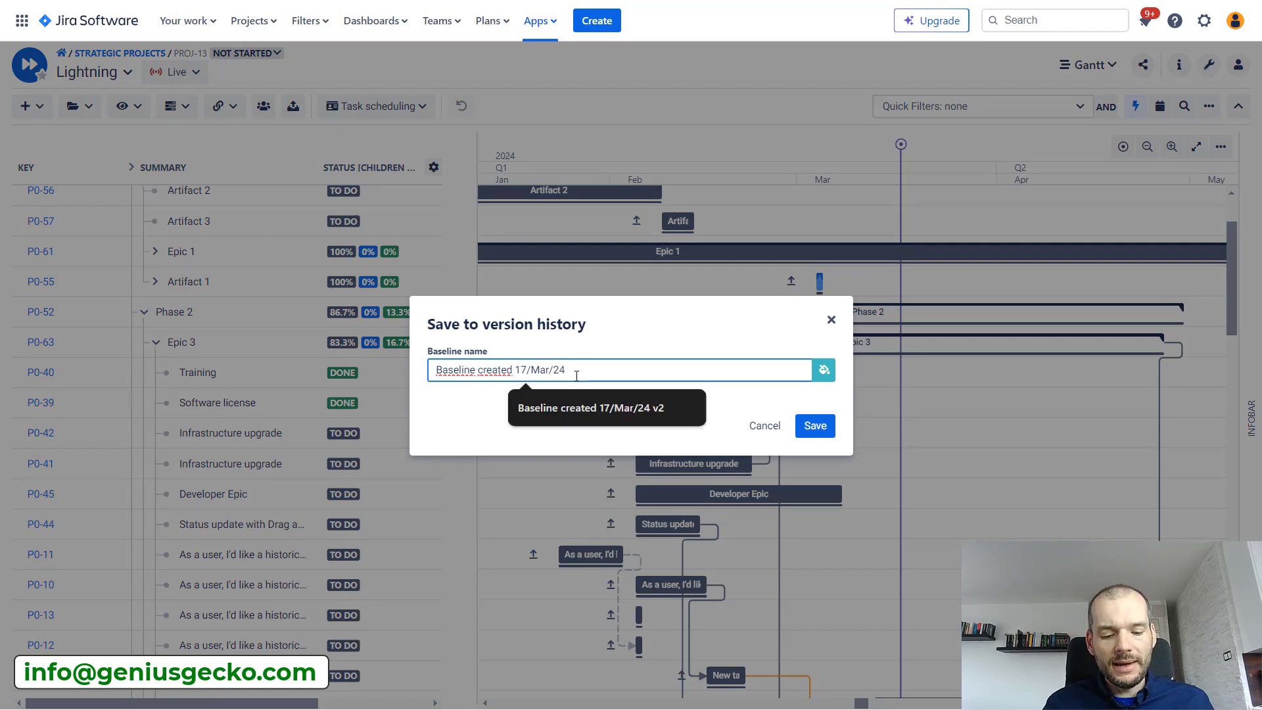
pyautogui.write('v3')
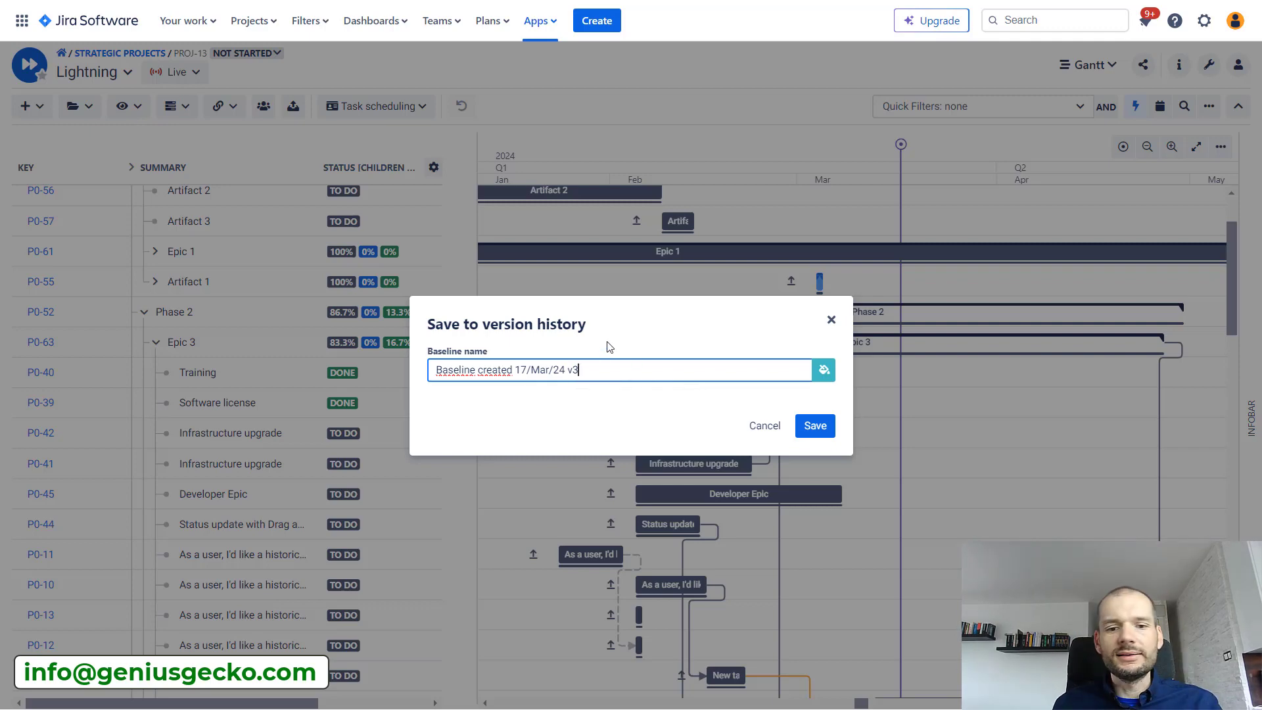
pyautogui.doubleClick(570, 372)
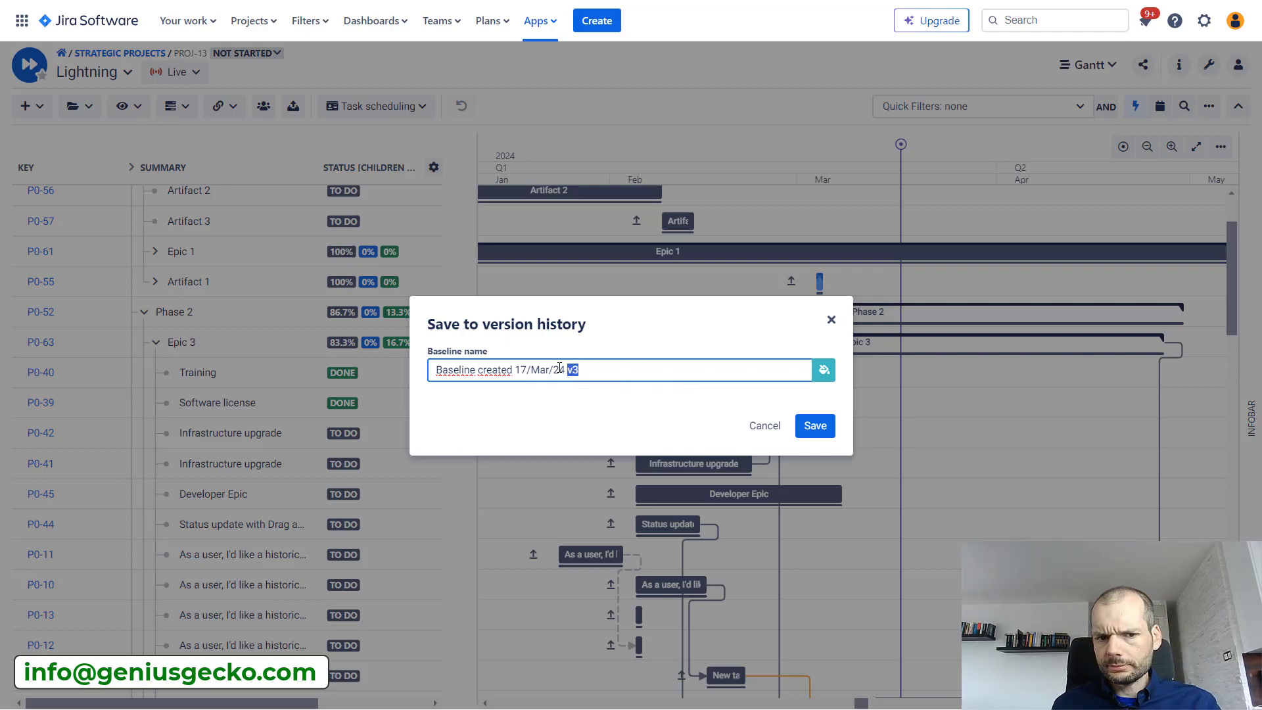
pyautogui.moveTo(565, 370); pyautogui.dragTo(430, 371)
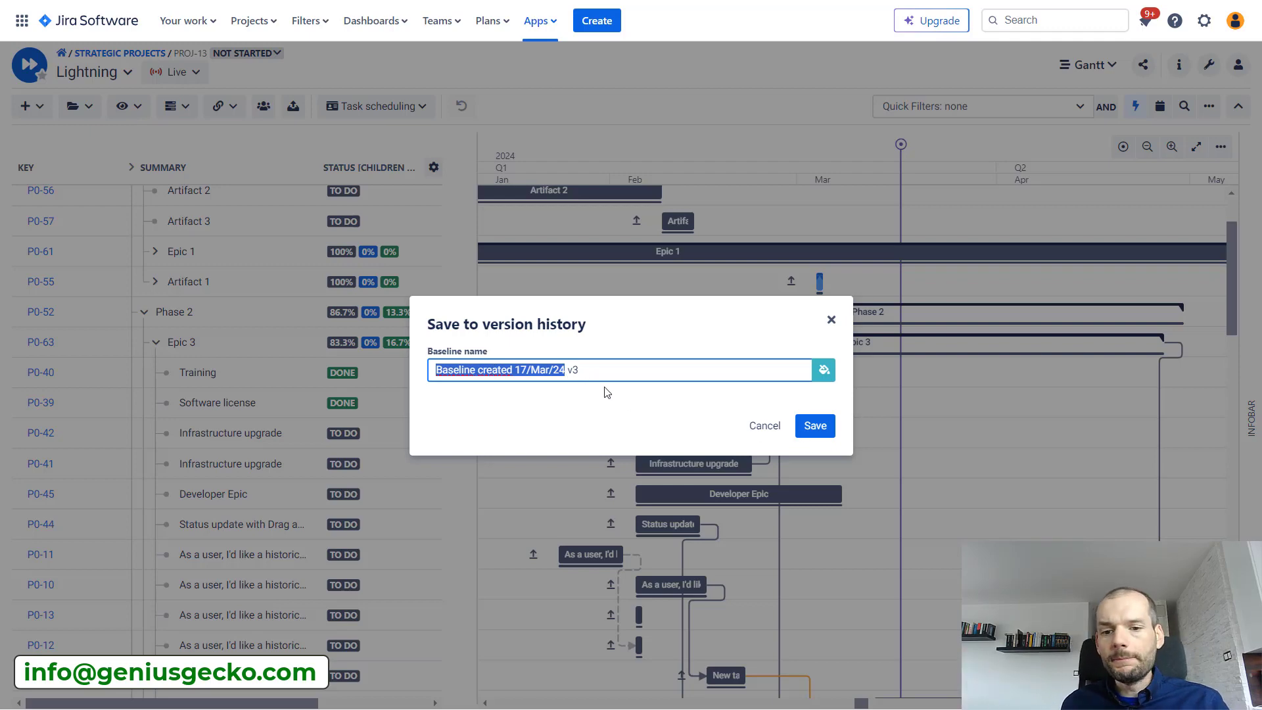
pyautogui.click(814, 426)
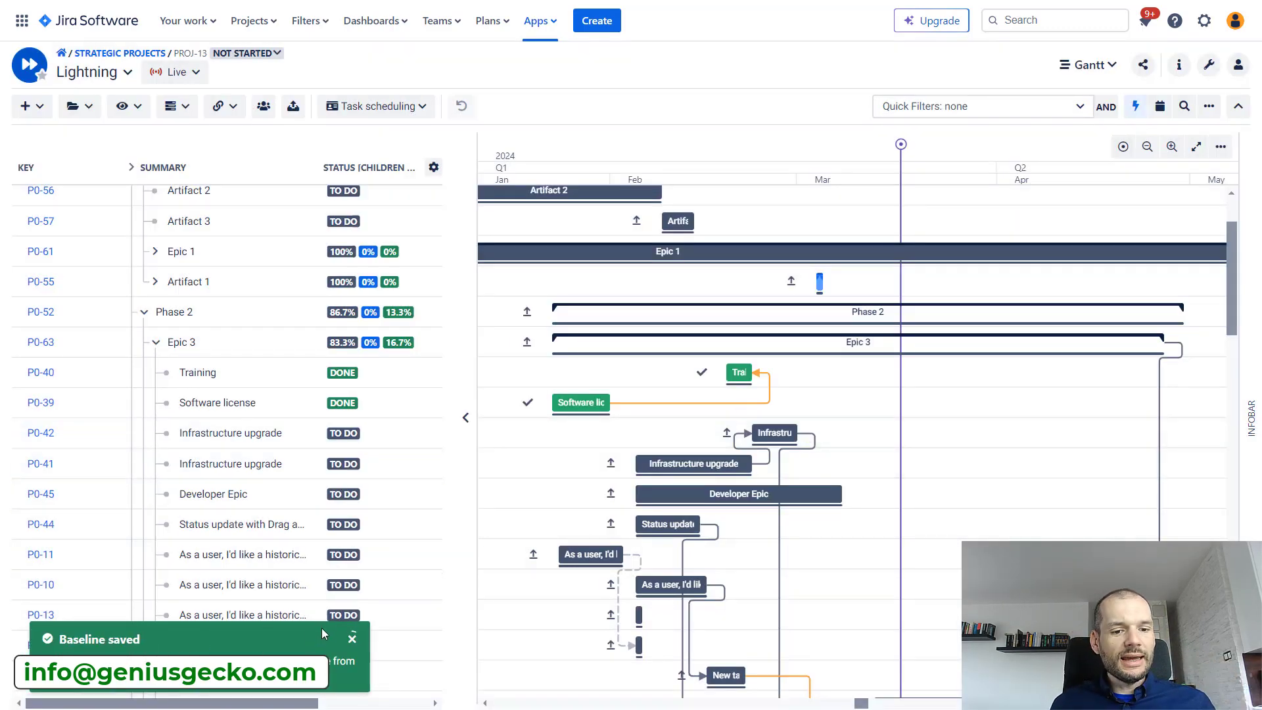
# - Show the saved version "Baseline created 17/Mar/24" on the timeline to compare it with the current baseline
pyautogui.click(78, 106)
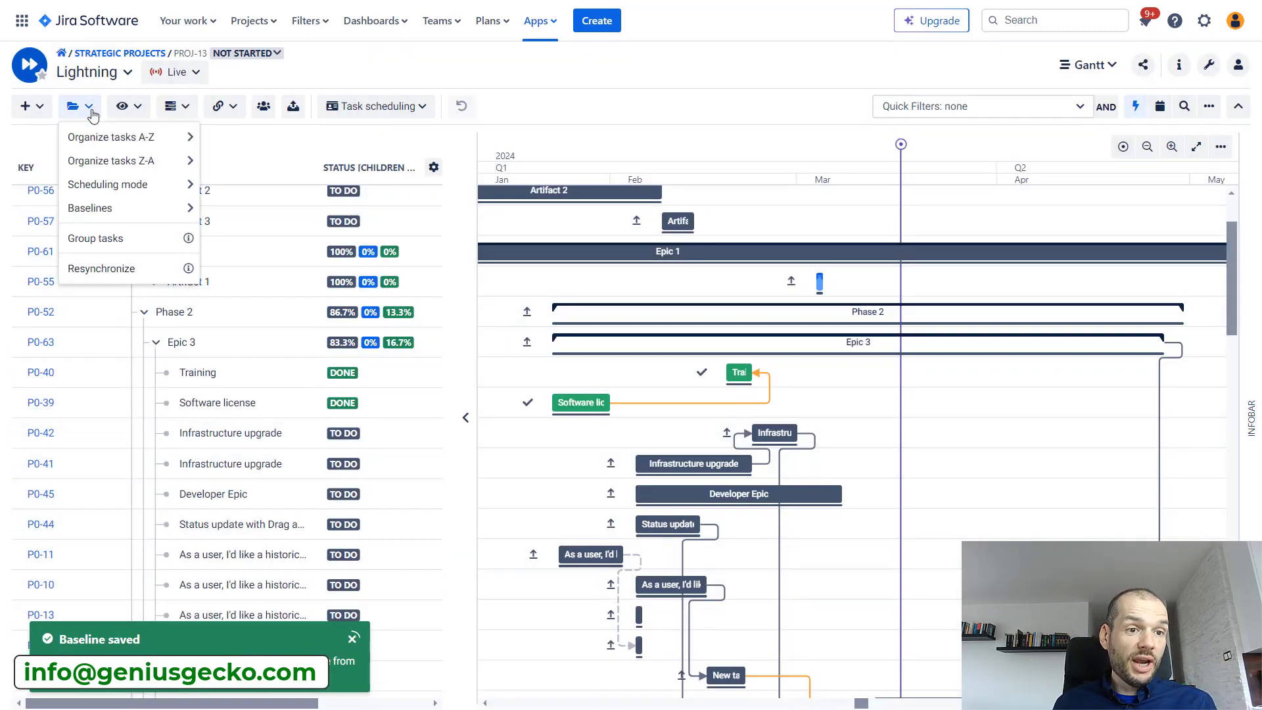
pyautogui.moveTo(99, 210)
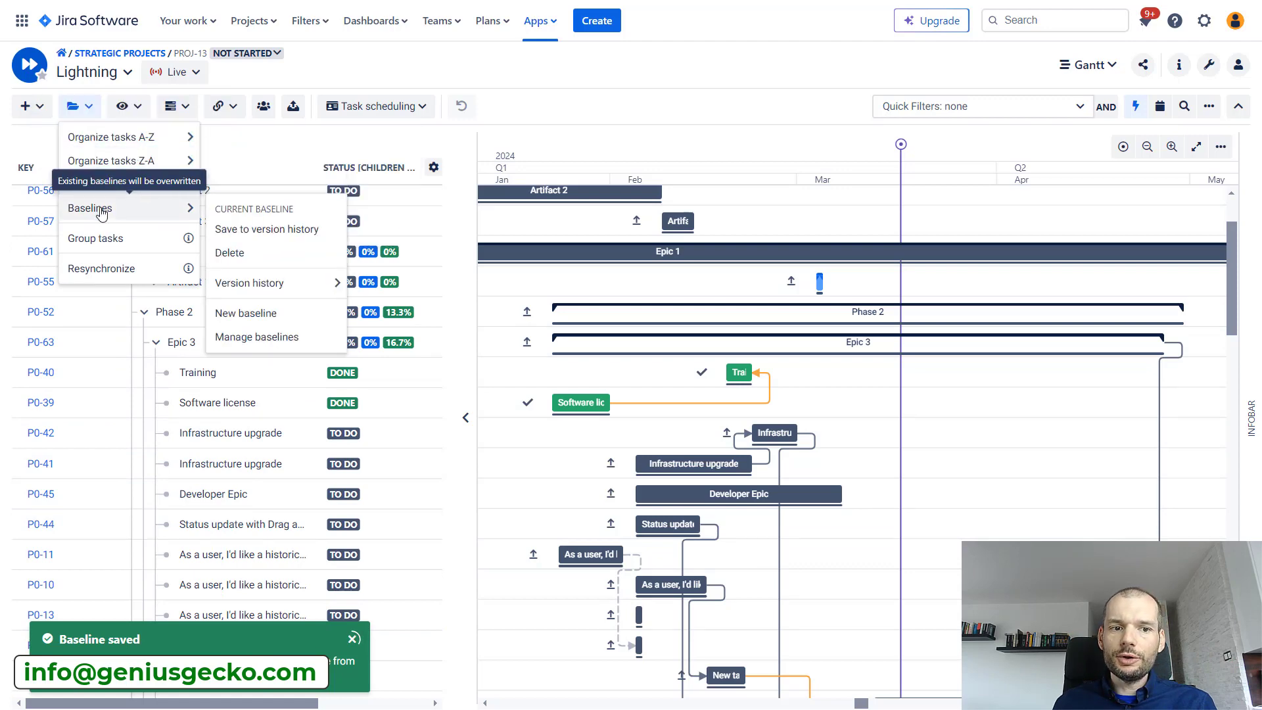
pyautogui.moveTo(252, 289)
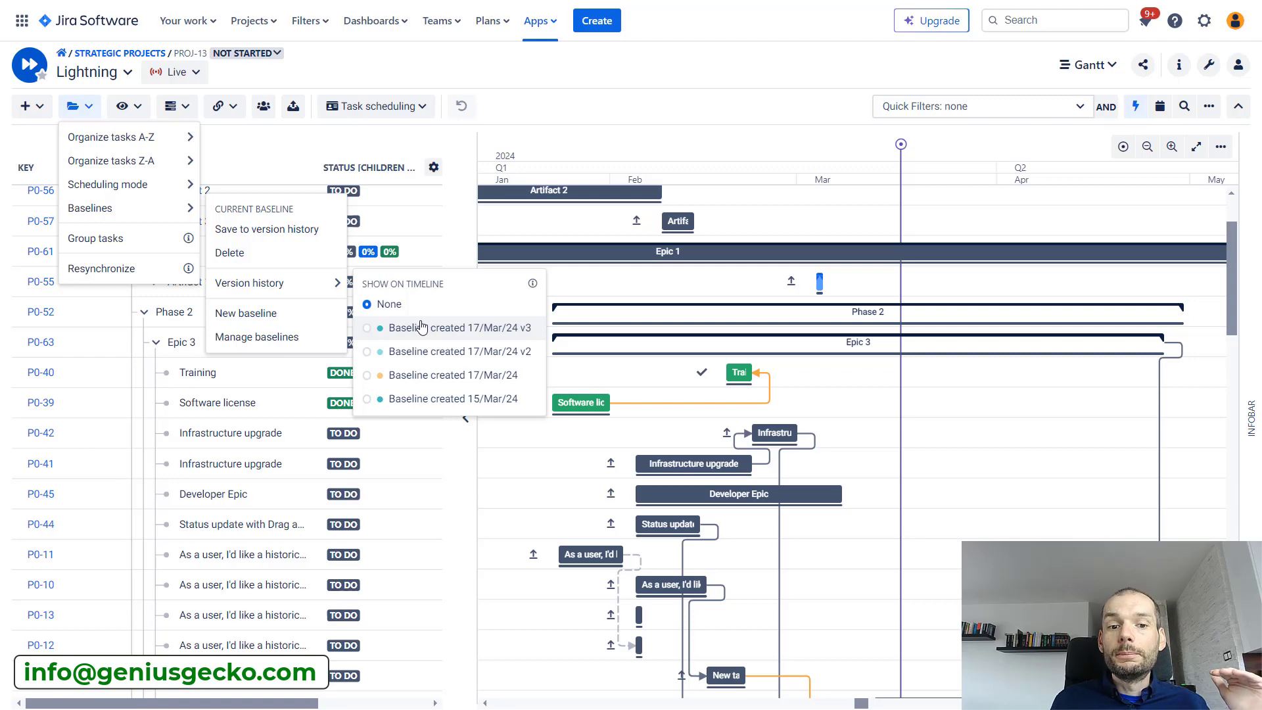
pyautogui.click(395, 384)
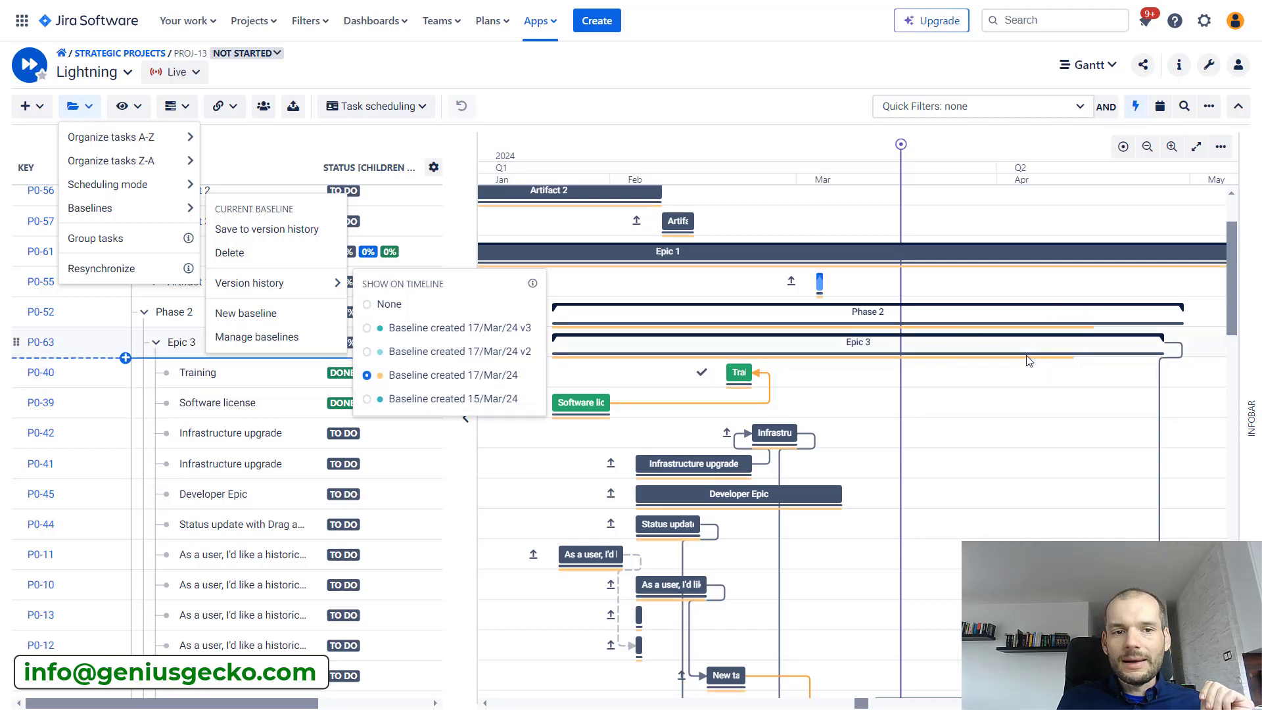
pyautogui.moveTo(1050, 362)
pyautogui.click(987, 143)
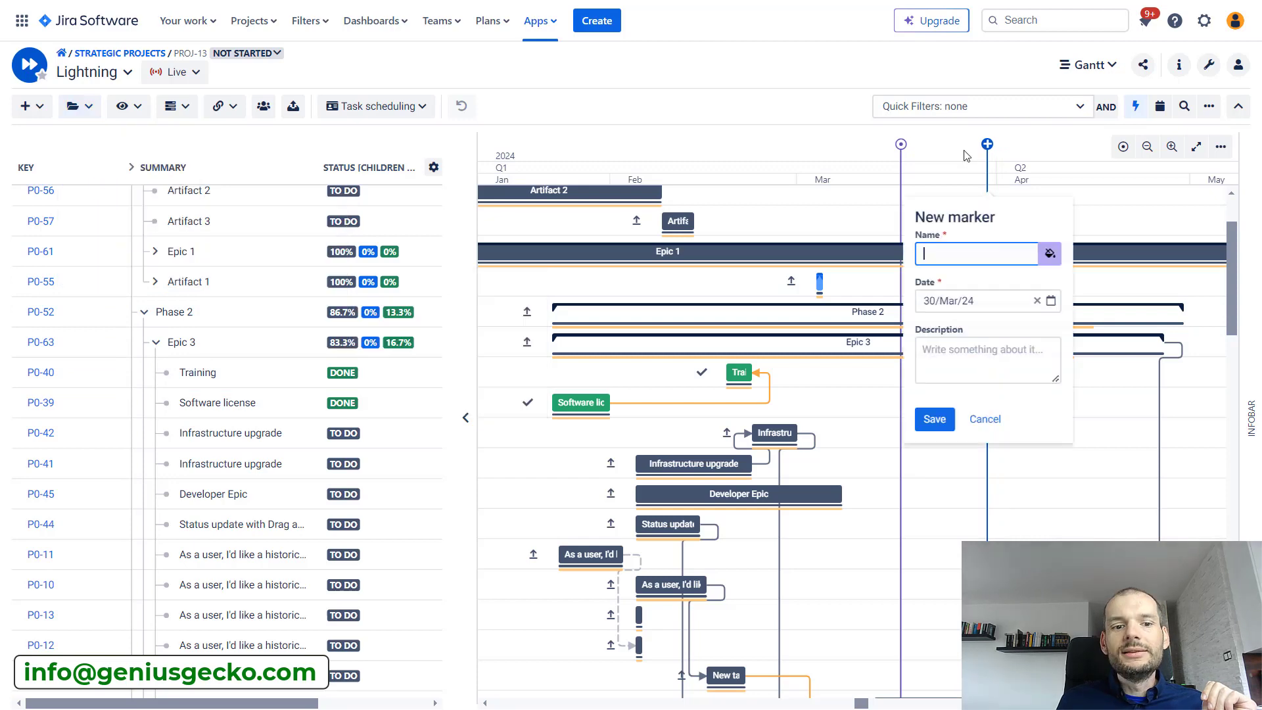
pyautogui.click(131, 105)
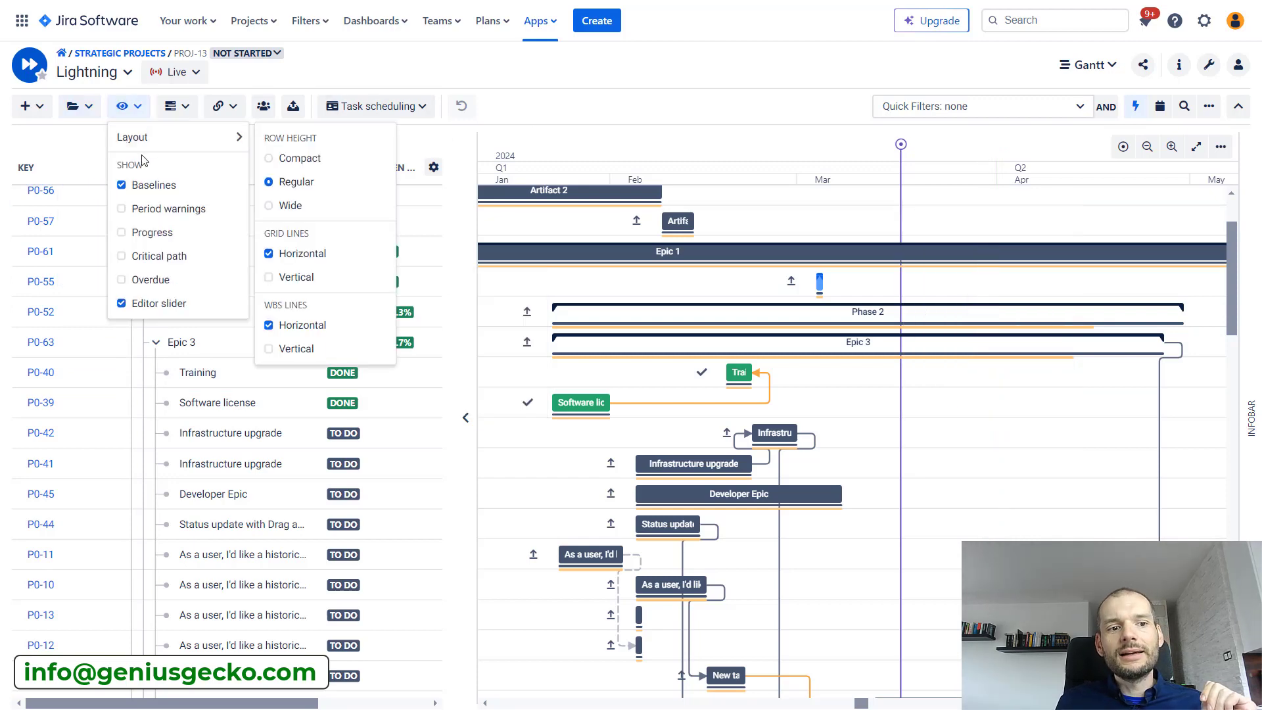
# - Compare the schedule with the saved baselines of 15/Mar/24, 17/Mar/24 and 17/Mar/24 v2 by displaying each one on the timeline
pyautogui.click(92, 108)
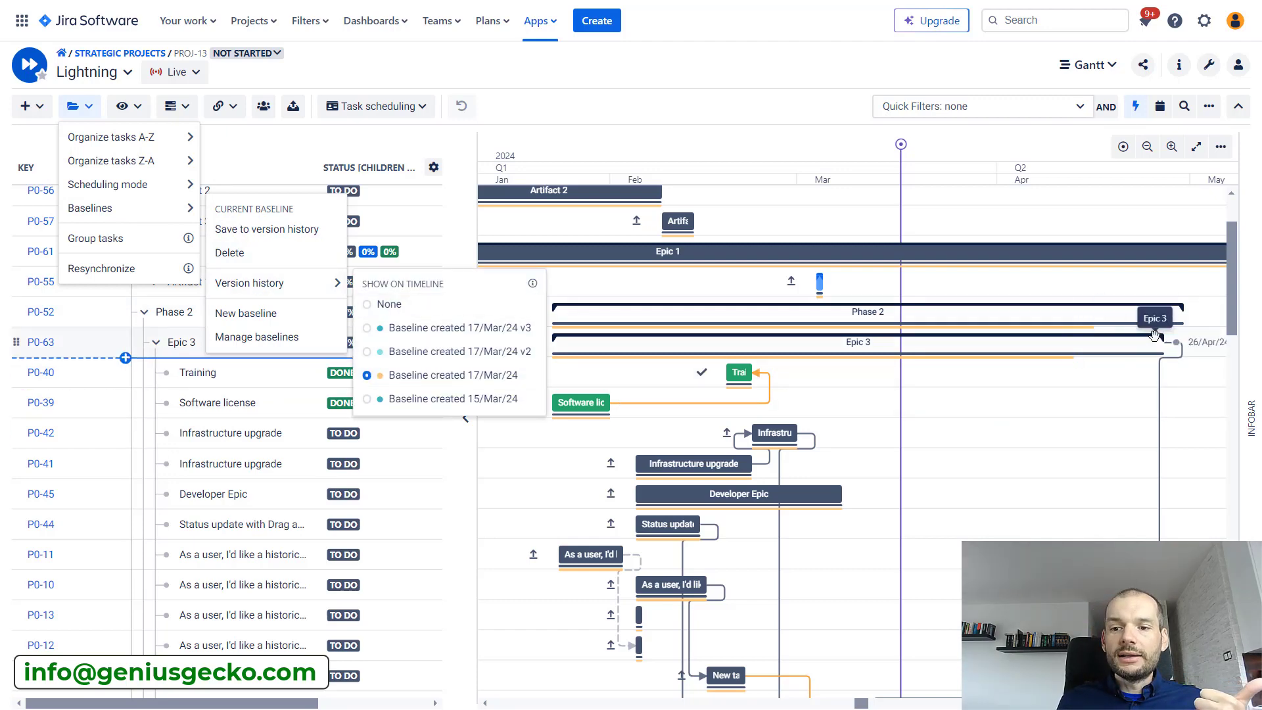
pyautogui.moveTo(1163, 351)
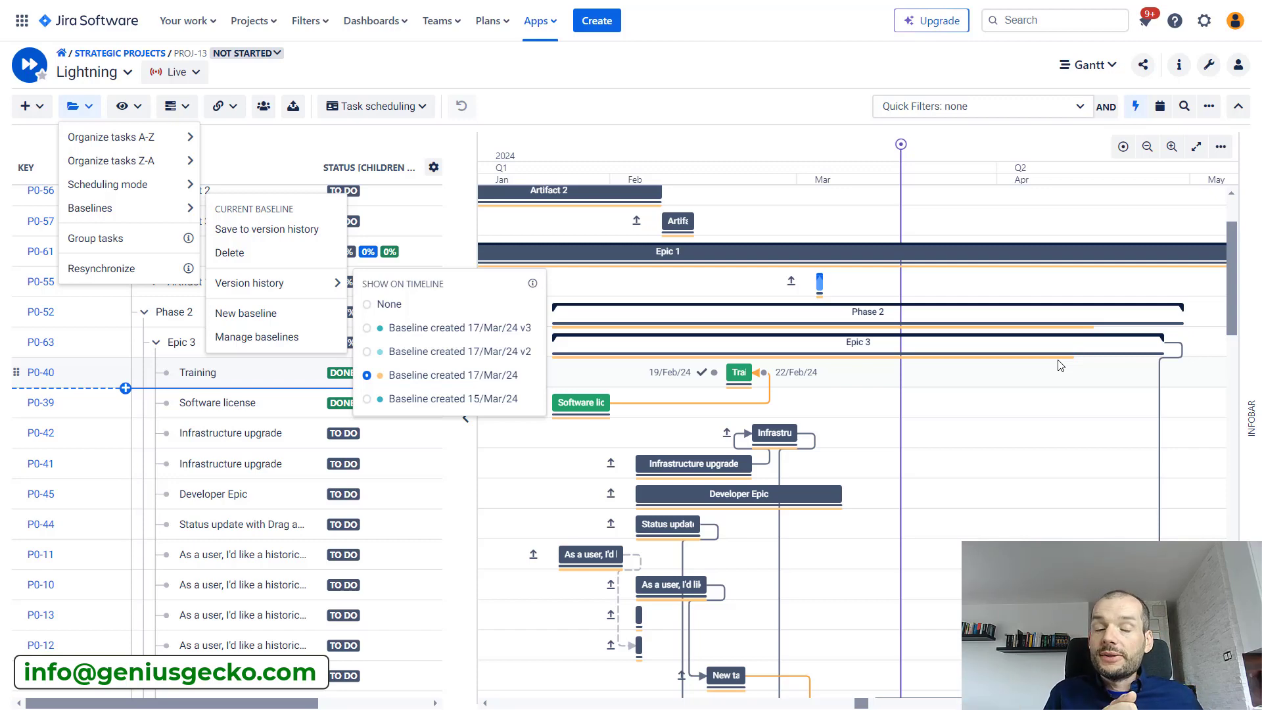
pyautogui.click(420, 412)
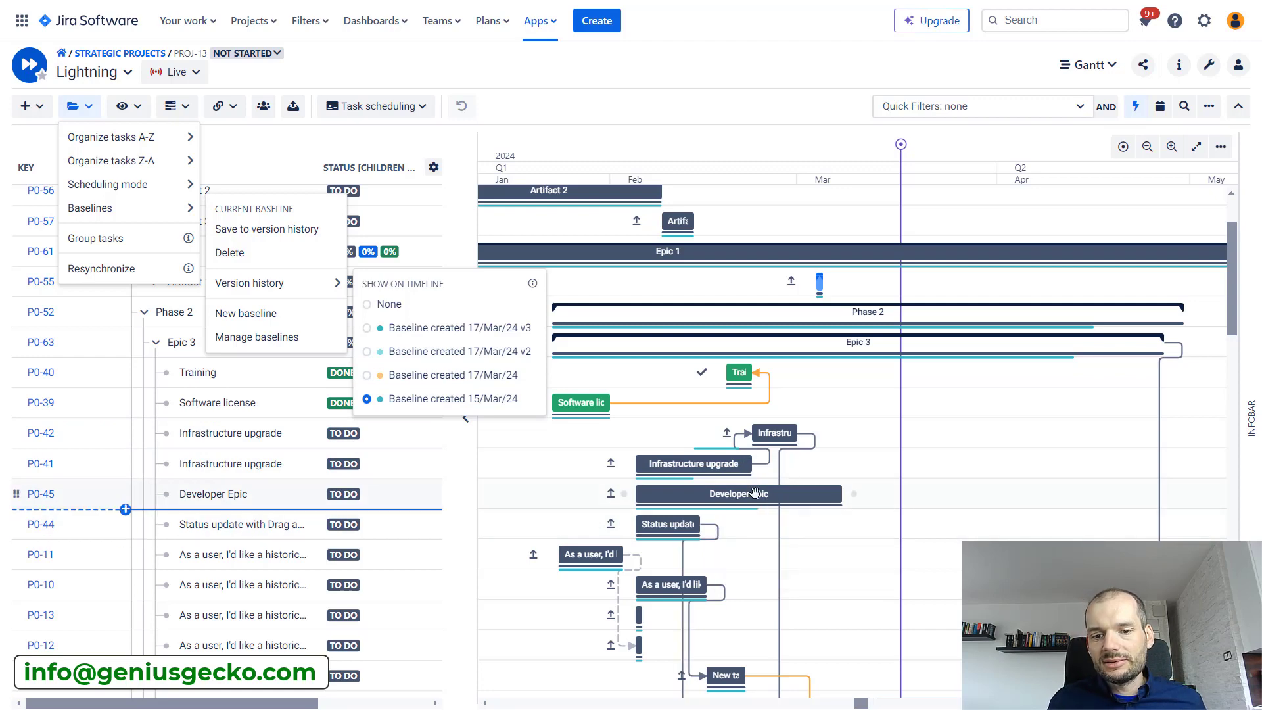
pyautogui.click(515, 381)
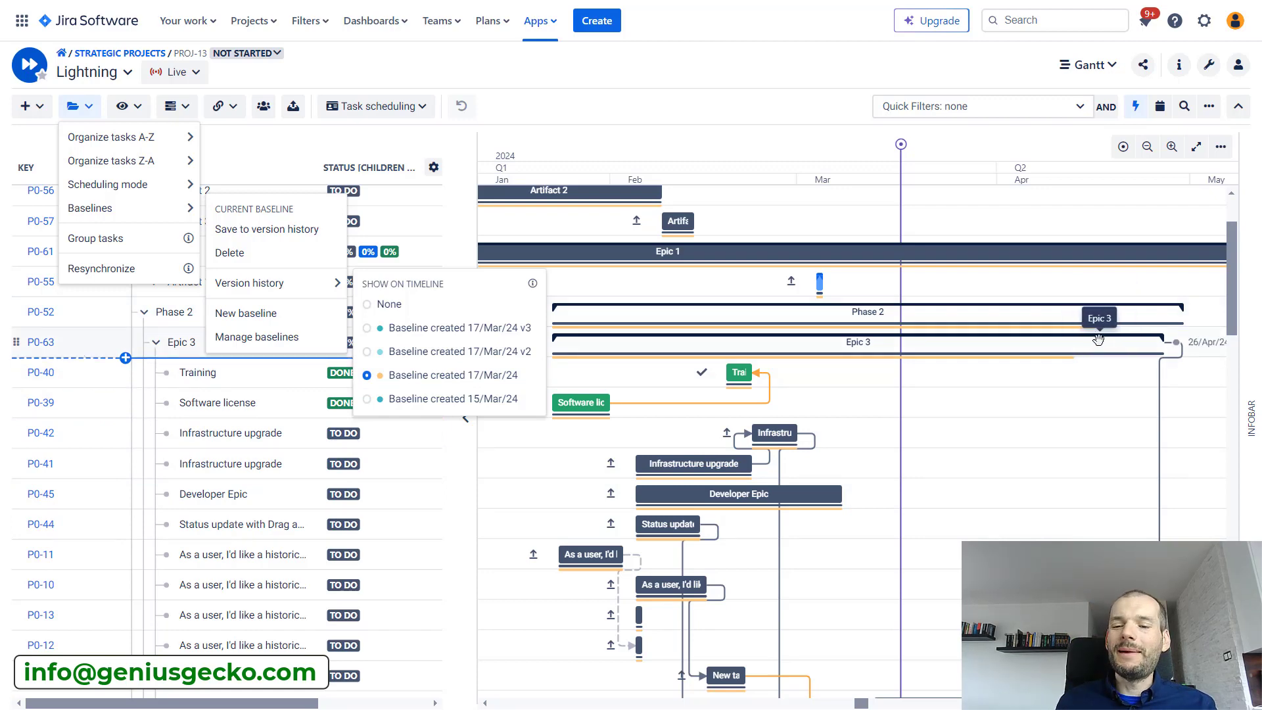
pyautogui.click(401, 352)
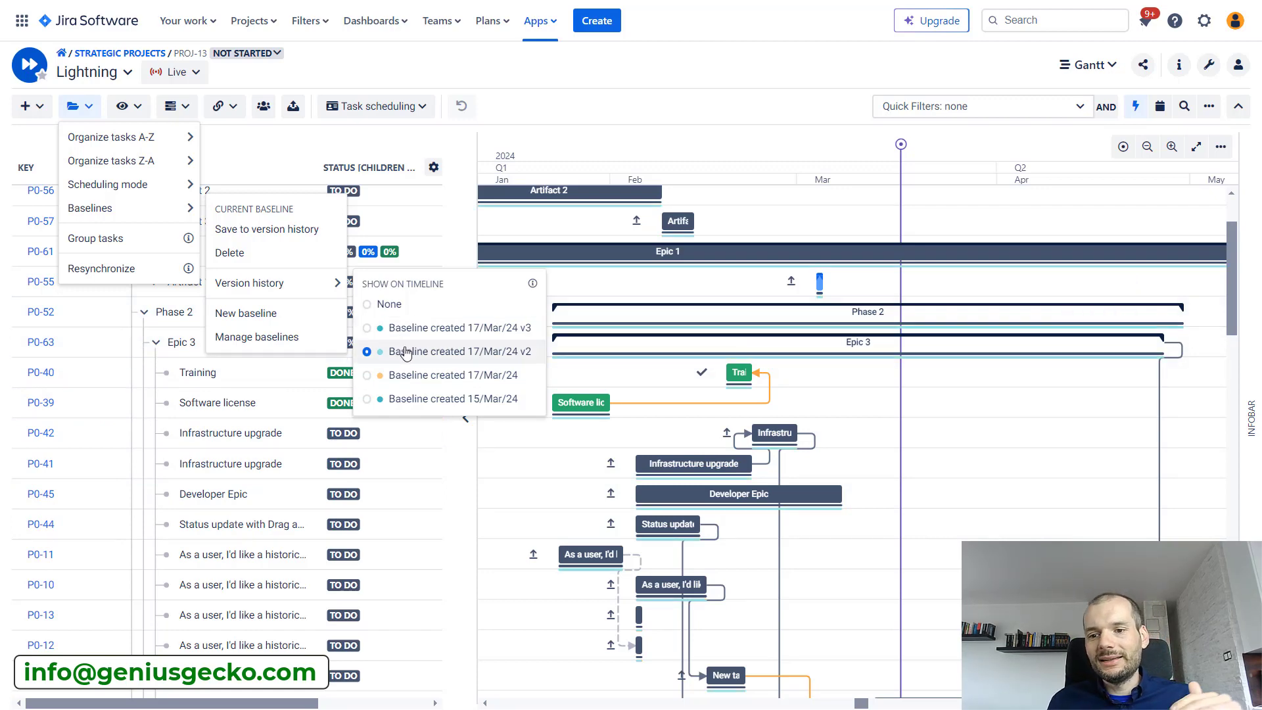
pyautogui.click(426, 376)
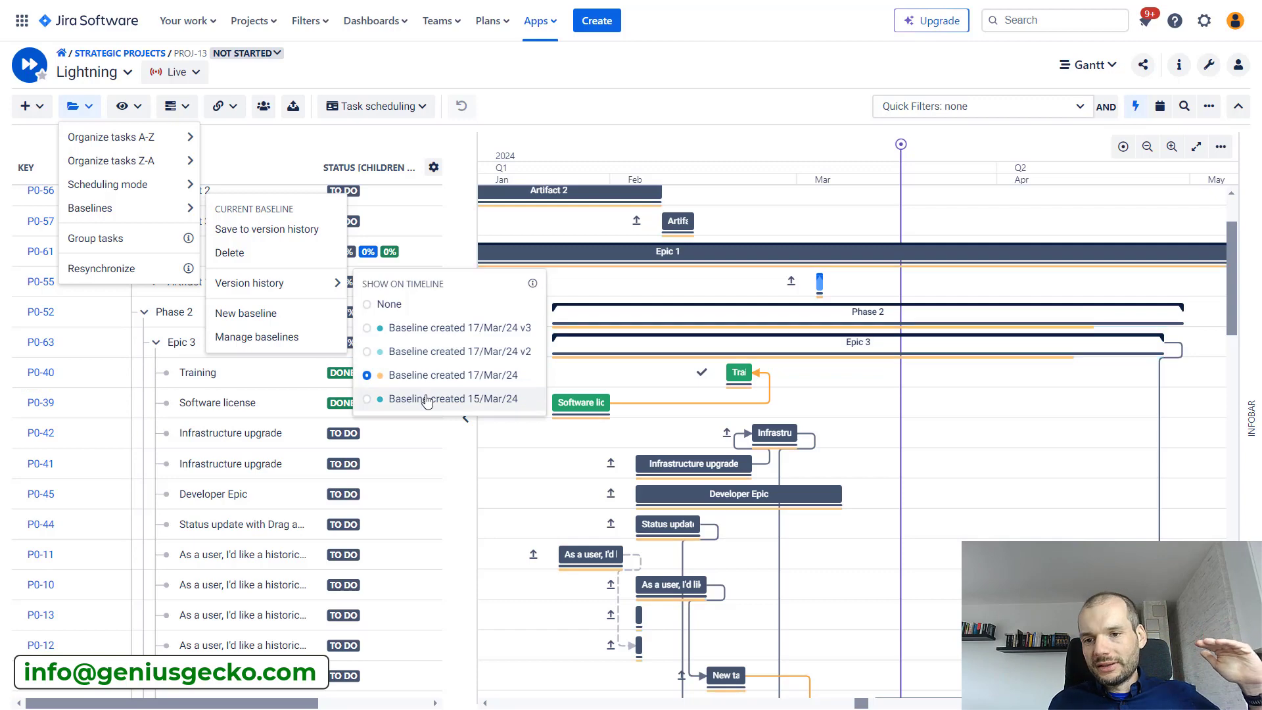
pyautogui.click(426, 400)
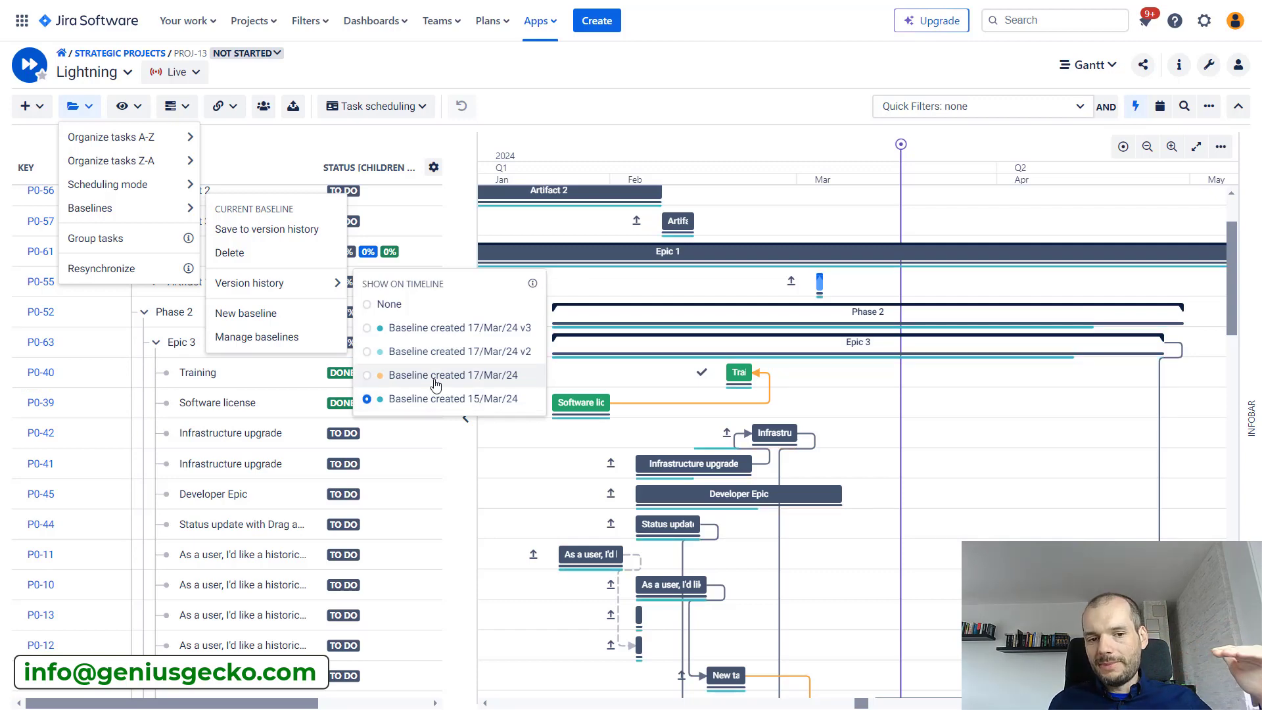
# - Switch the timeline through the 17/Mar/24 and v2 baselines, leaving "Baseline created 17/Mar/24 v3" selected for display
pyautogui.click(432, 379)
pyautogui.click(438, 360)
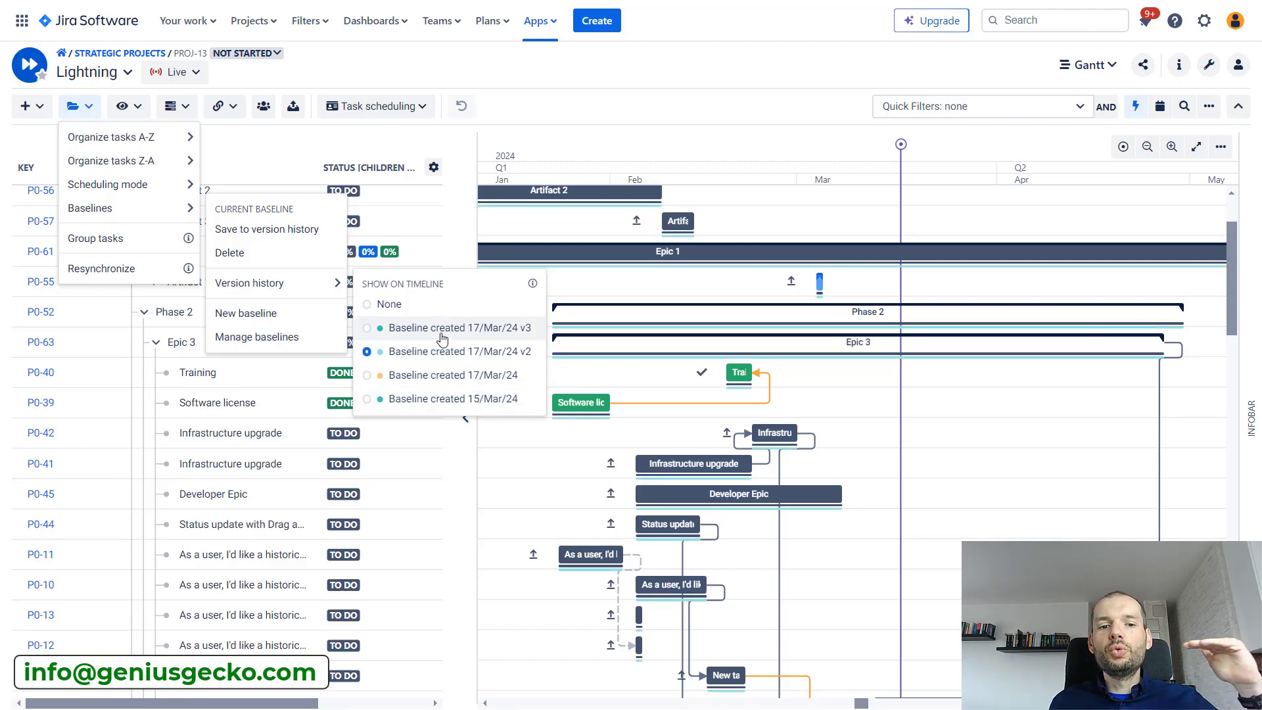
pyautogui.click(441, 330)
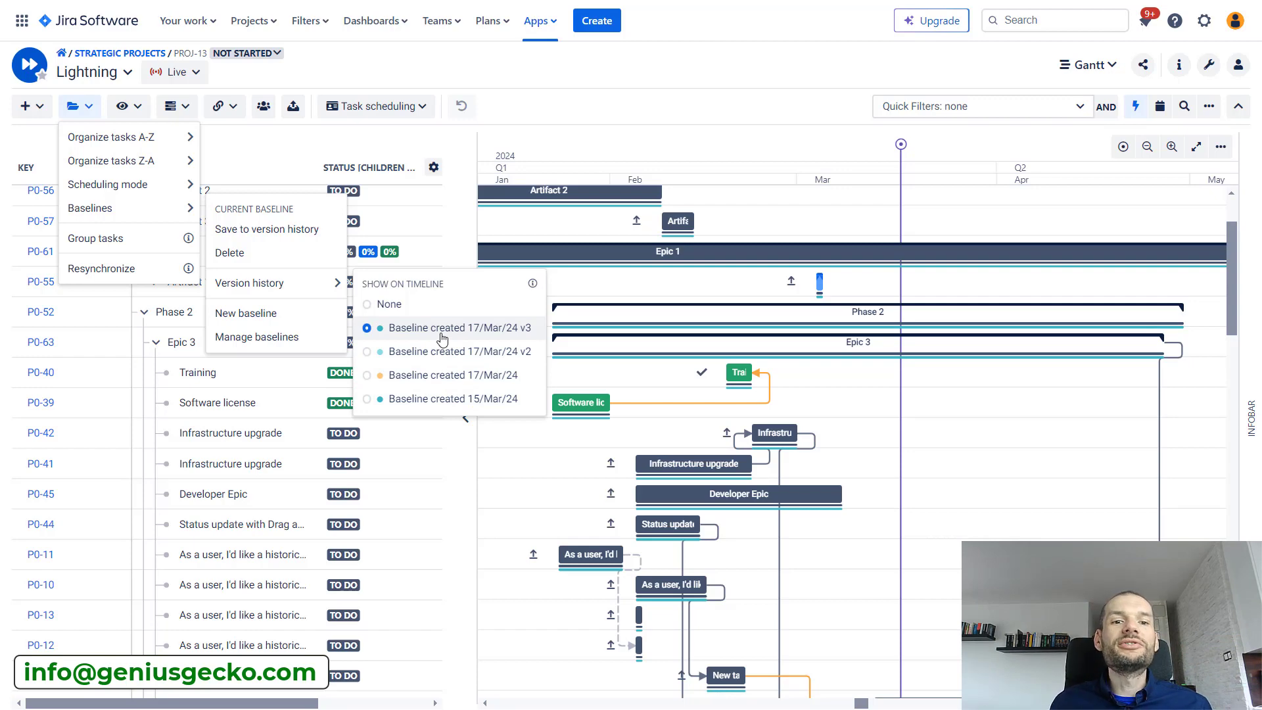
pyautogui.click(733, 137)
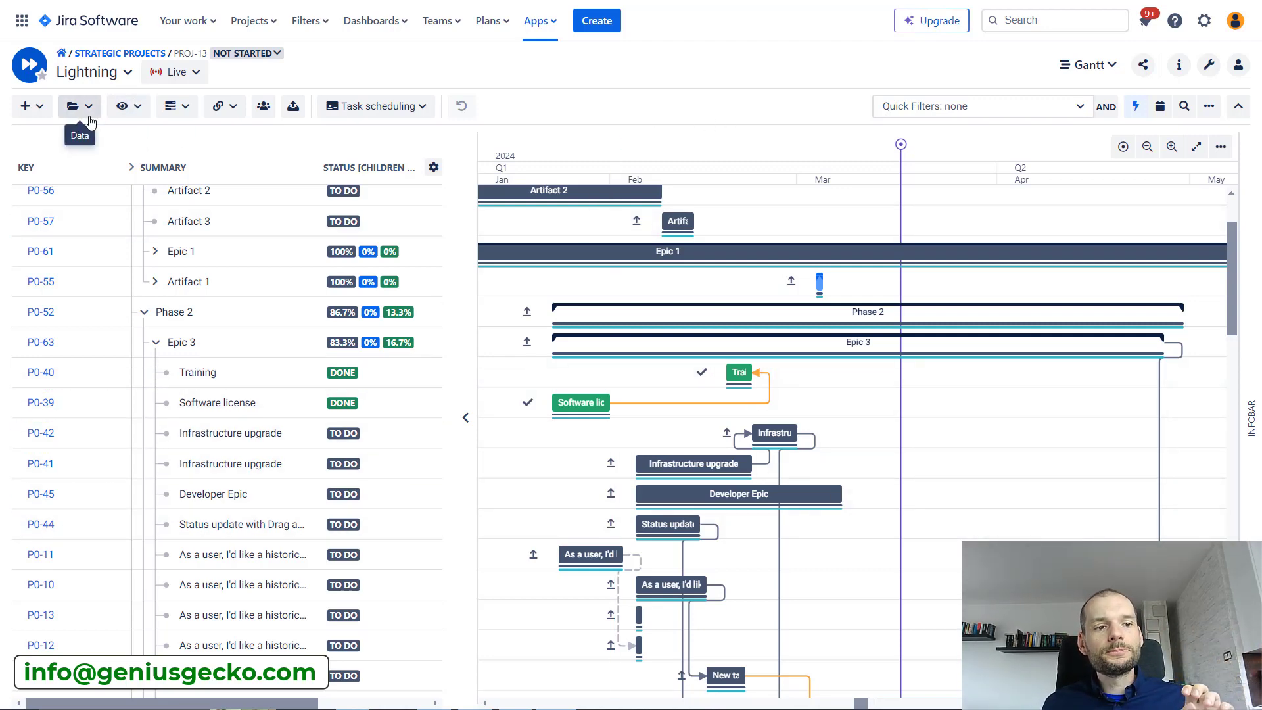
pyautogui.click(127, 108)
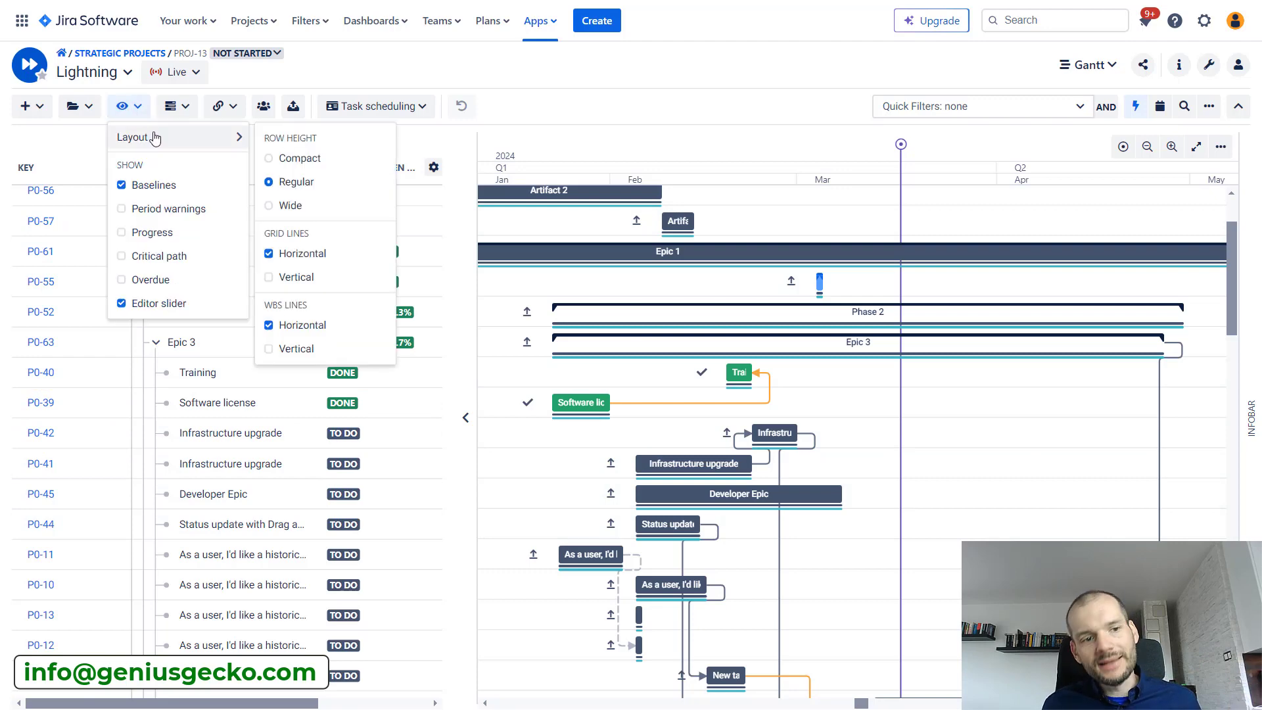
pyautogui.click(120, 109)
pyautogui.moveTo(124, 210)
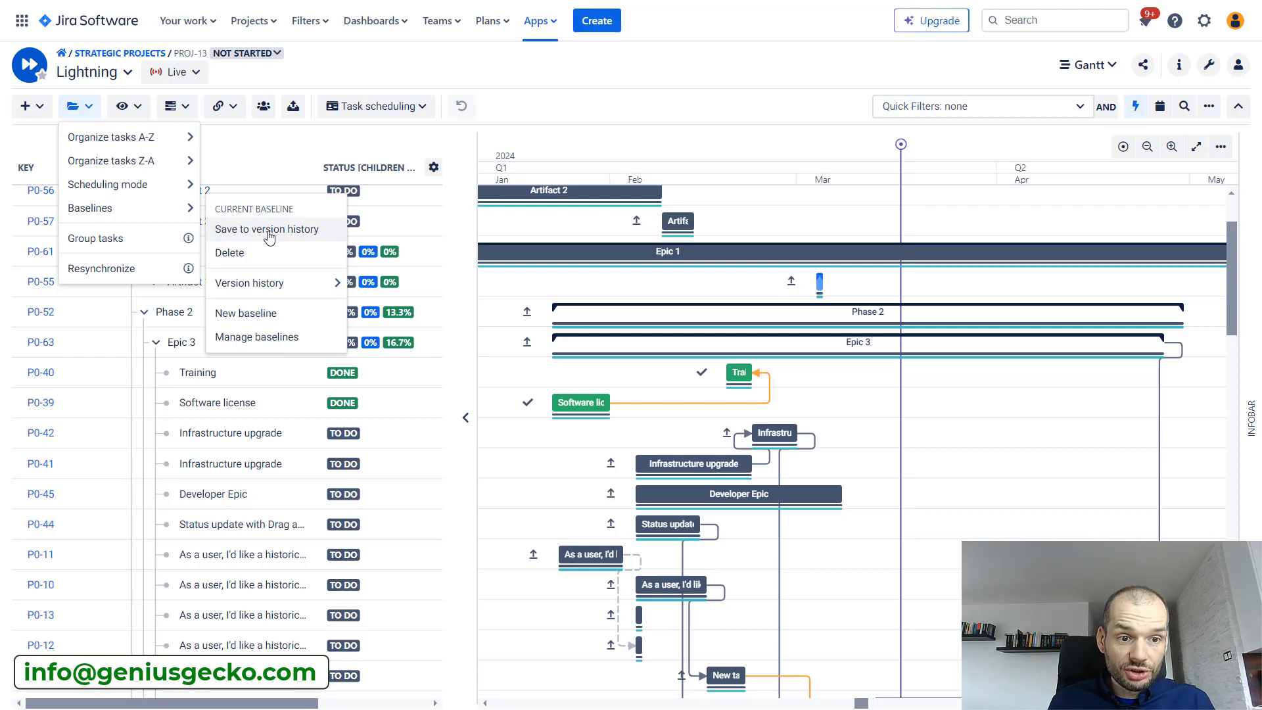
pyautogui.moveTo(281, 284)
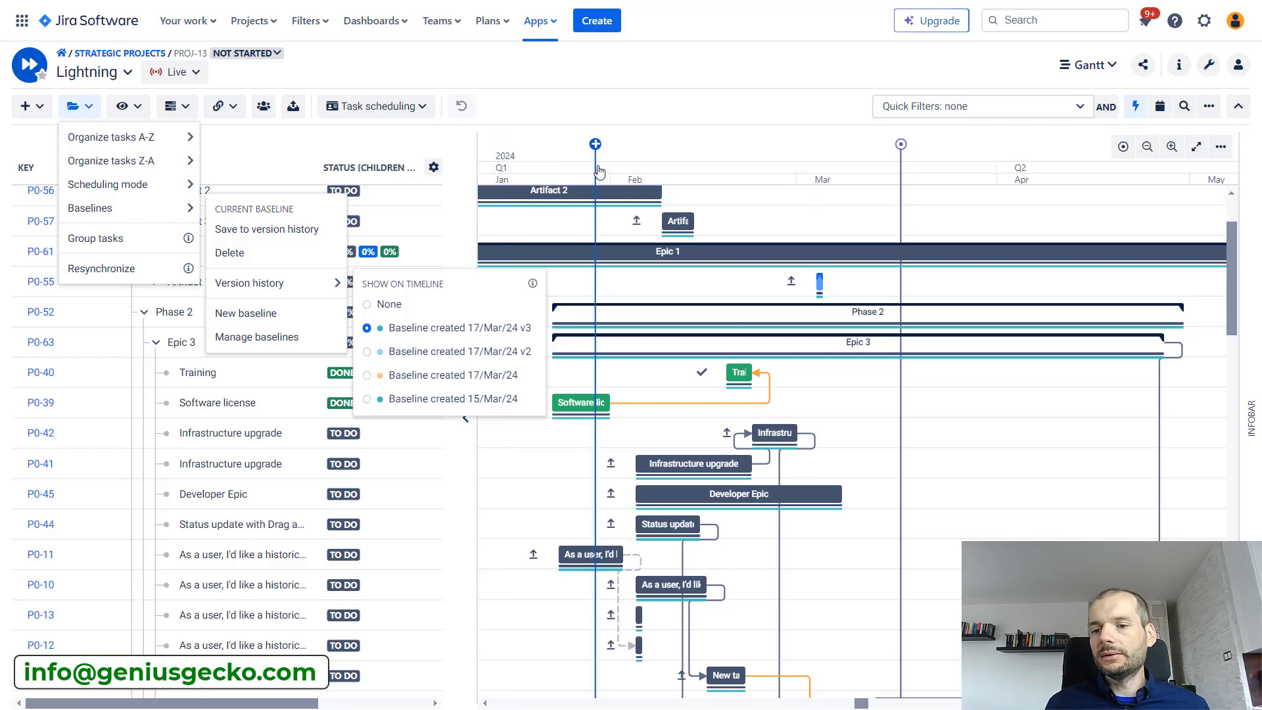
pyautogui.click(689, 170)
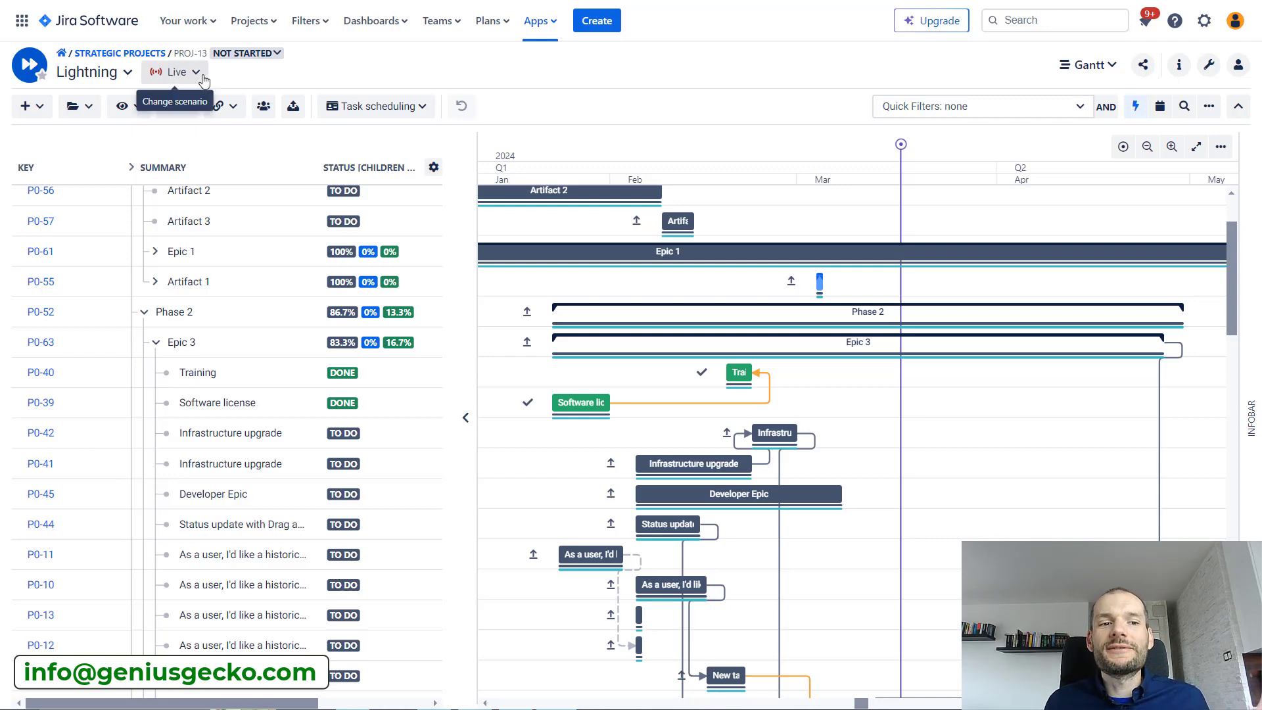
# - Check the scenarios available for the Lightning plan and the display options of the Gantt chart
pyautogui.click(179, 72)
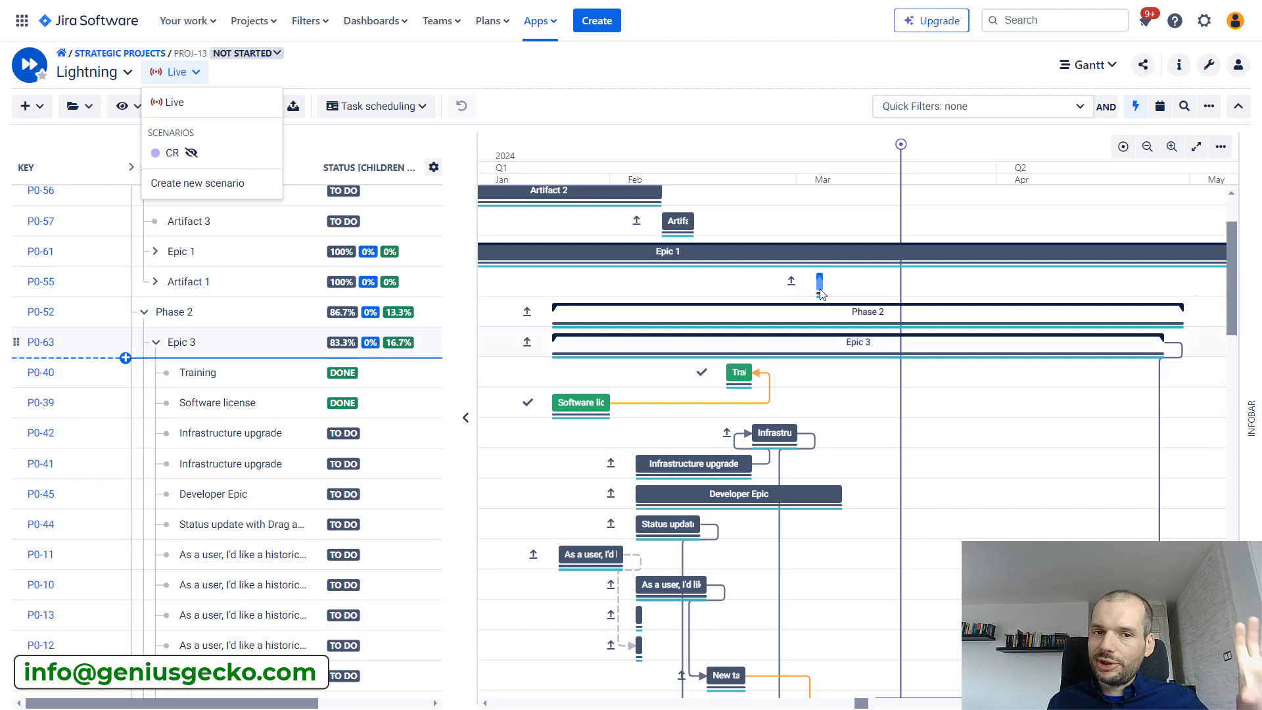
pyautogui.click(722, 439)
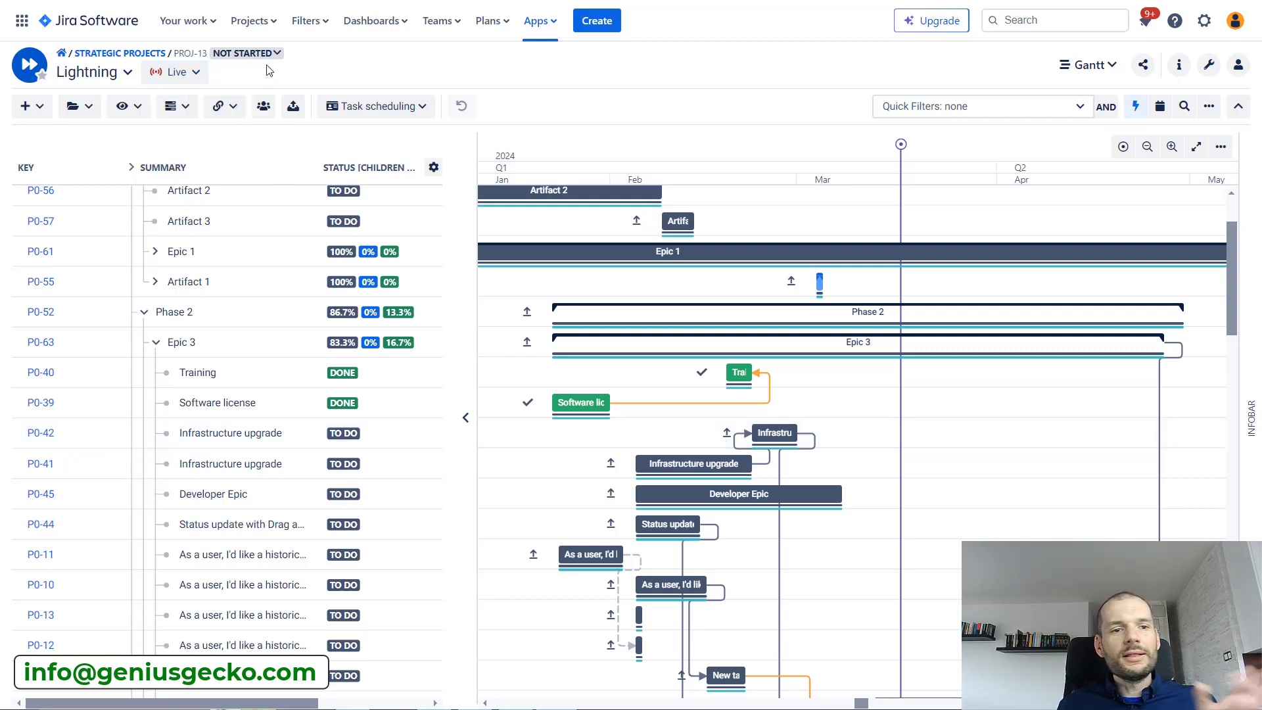
pyautogui.click(142, 107)
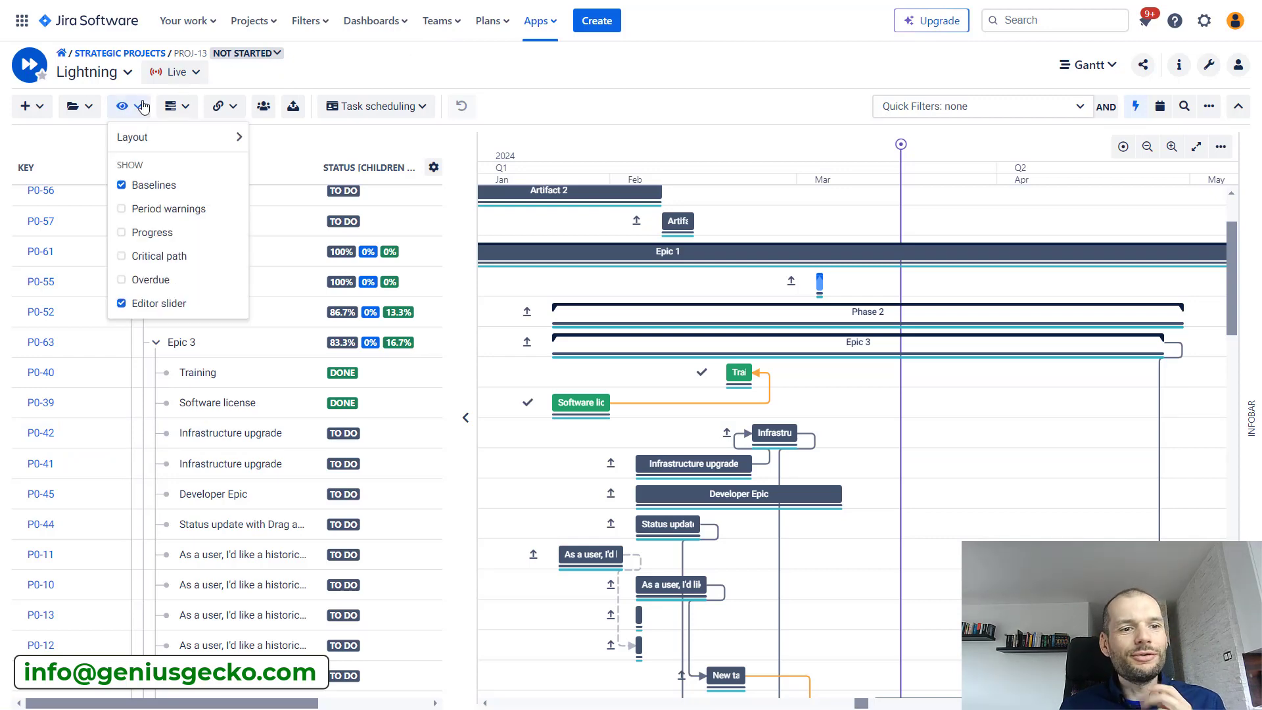
# - Open the baseline management settings for the Lightning Gantt chart
pyautogui.click(76, 106)
pyautogui.moveTo(92, 209)
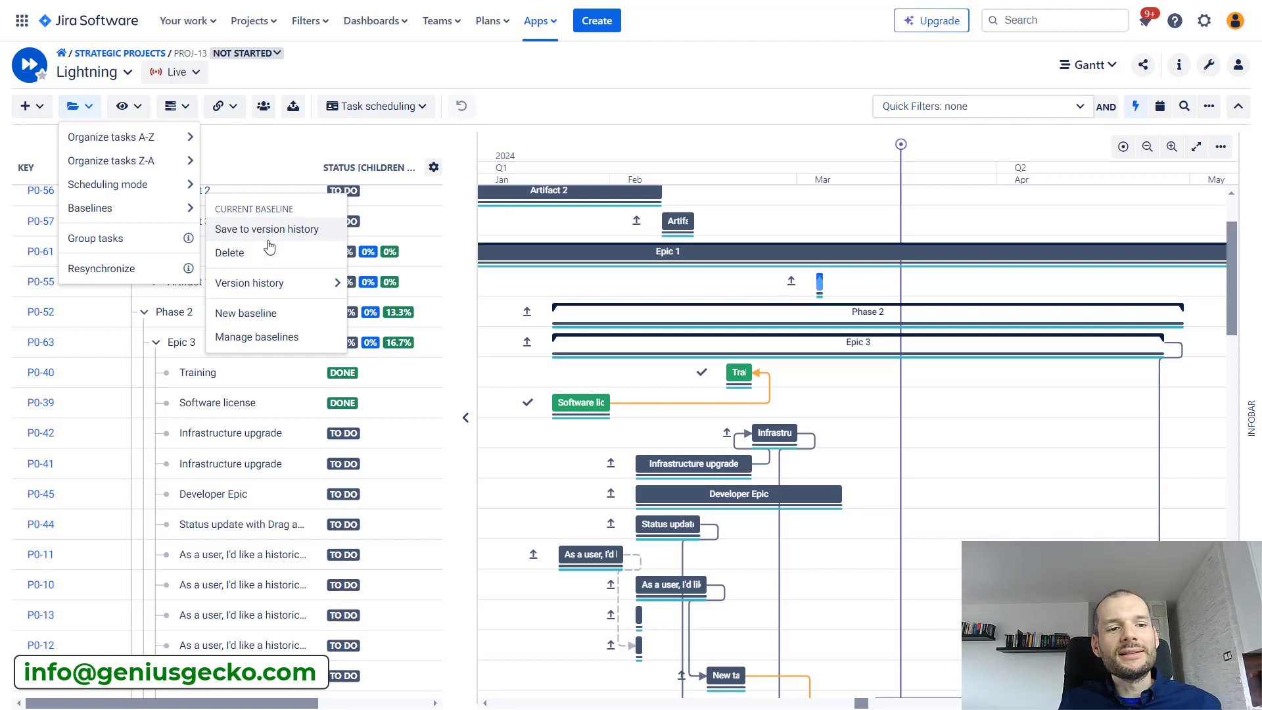
pyautogui.moveTo(289, 282)
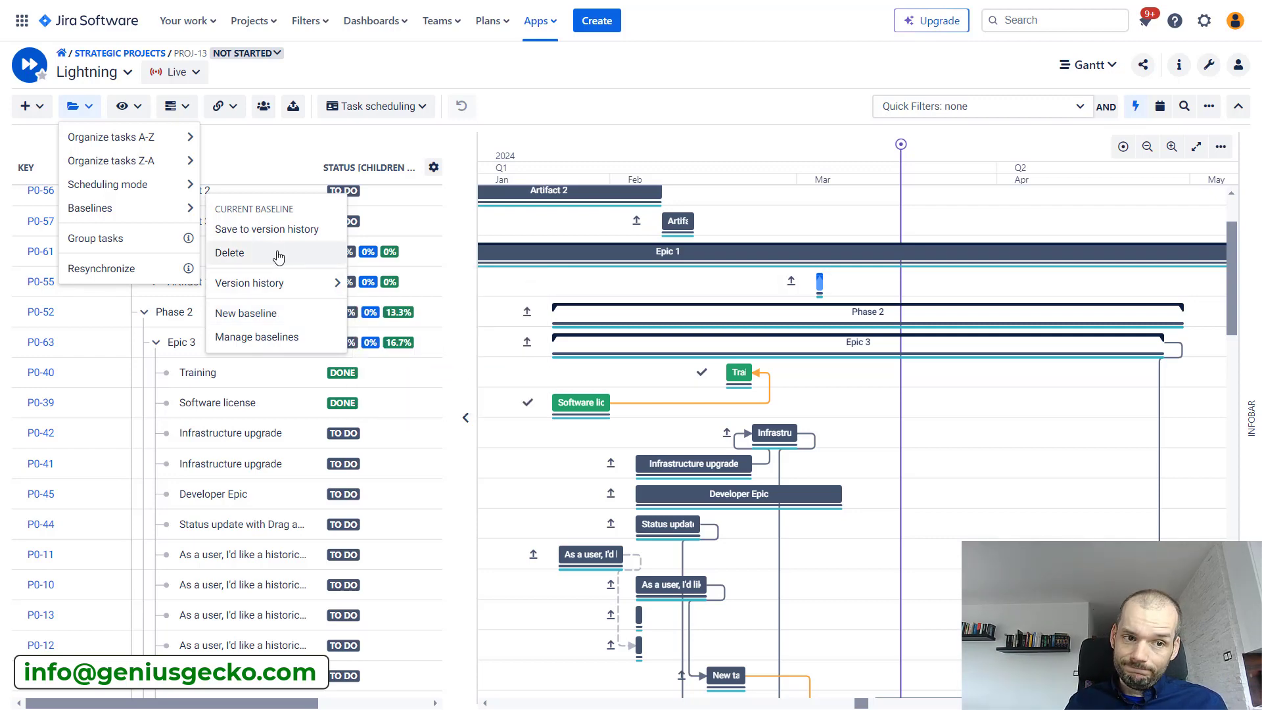
pyautogui.click(257, 338)
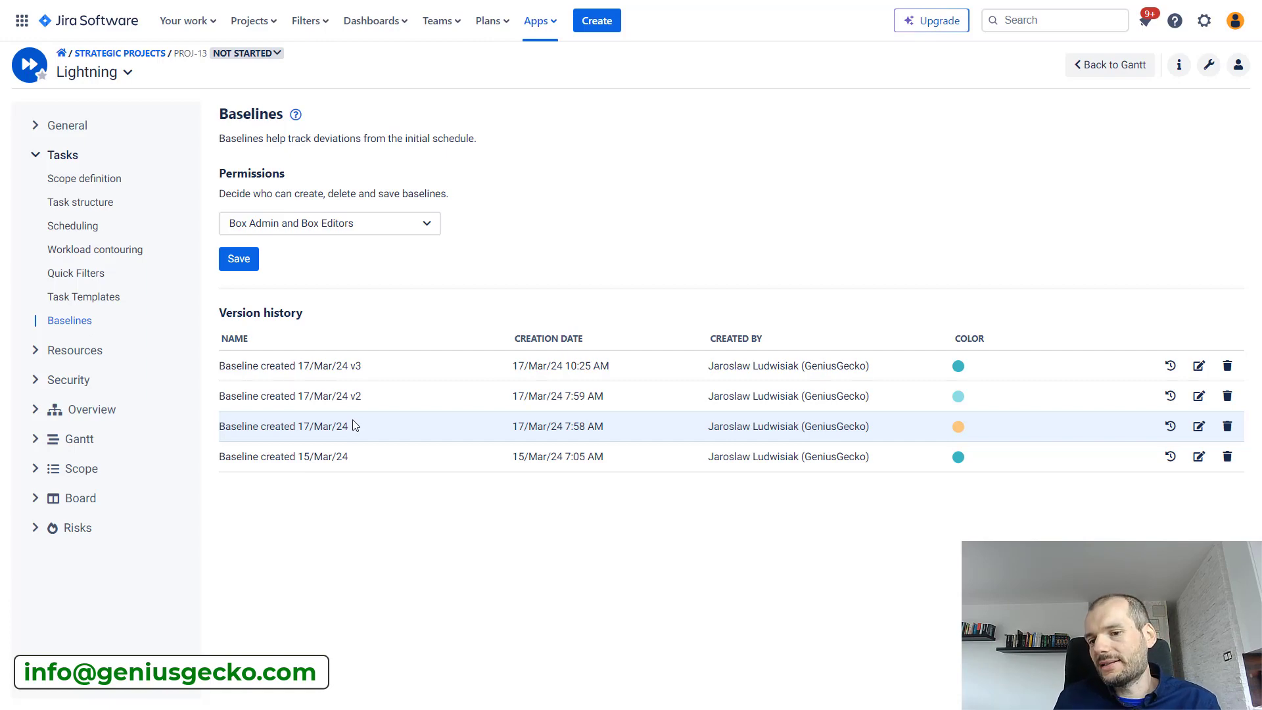
# - Examine the editable details of "Baseline created 17/Mar/24 v3" and the permission options for creating, deleting and saving baselines
pyautogui.click(1200, 367)
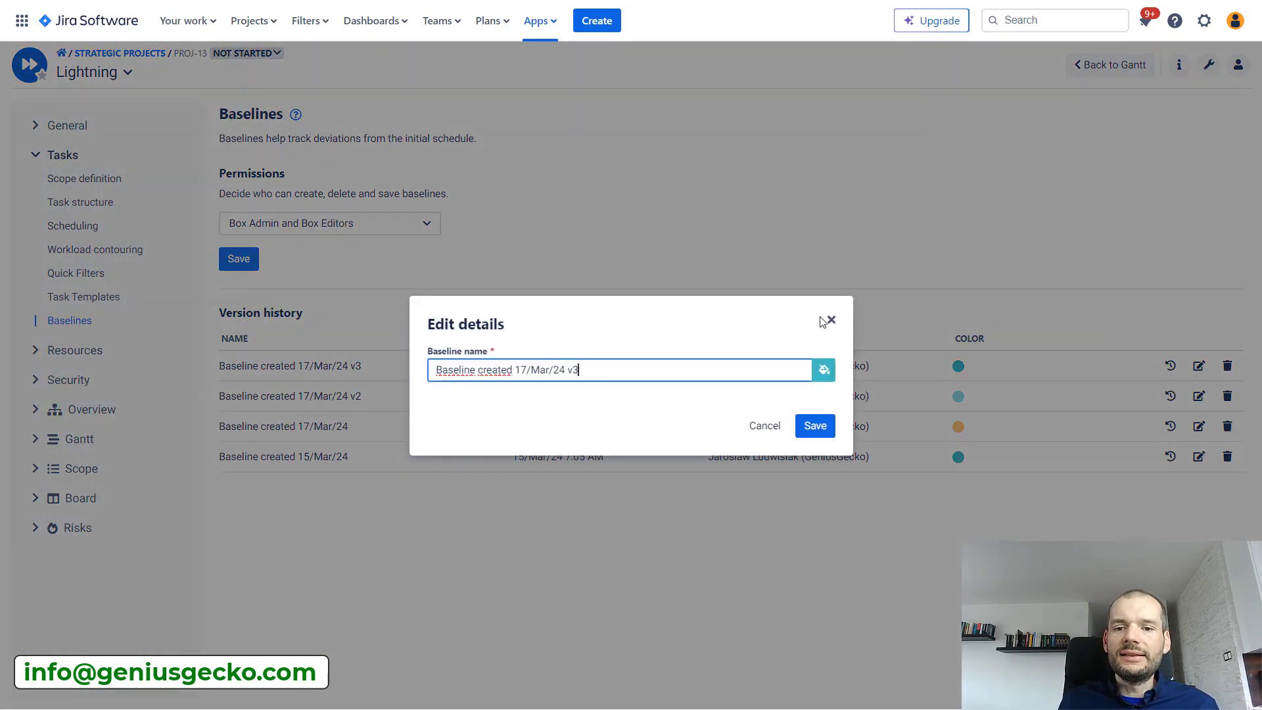
pyautogui.click(830, 321)
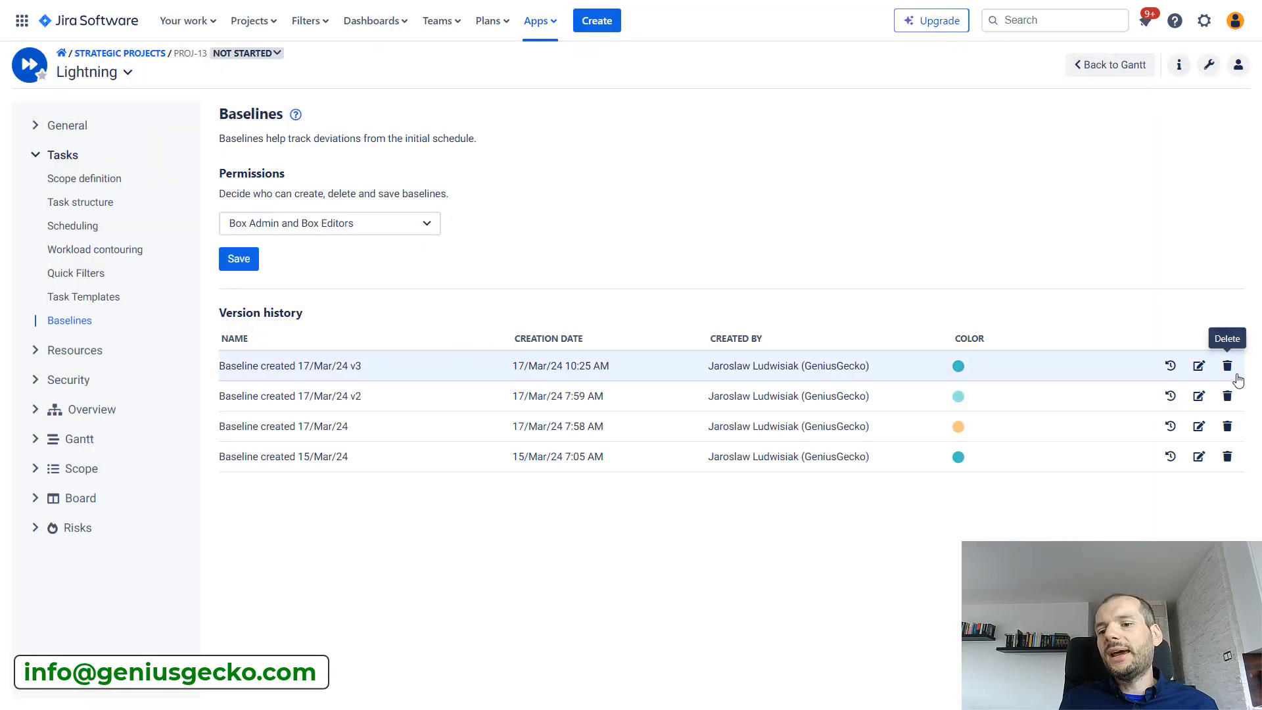
pyautogui.click(342, 227)
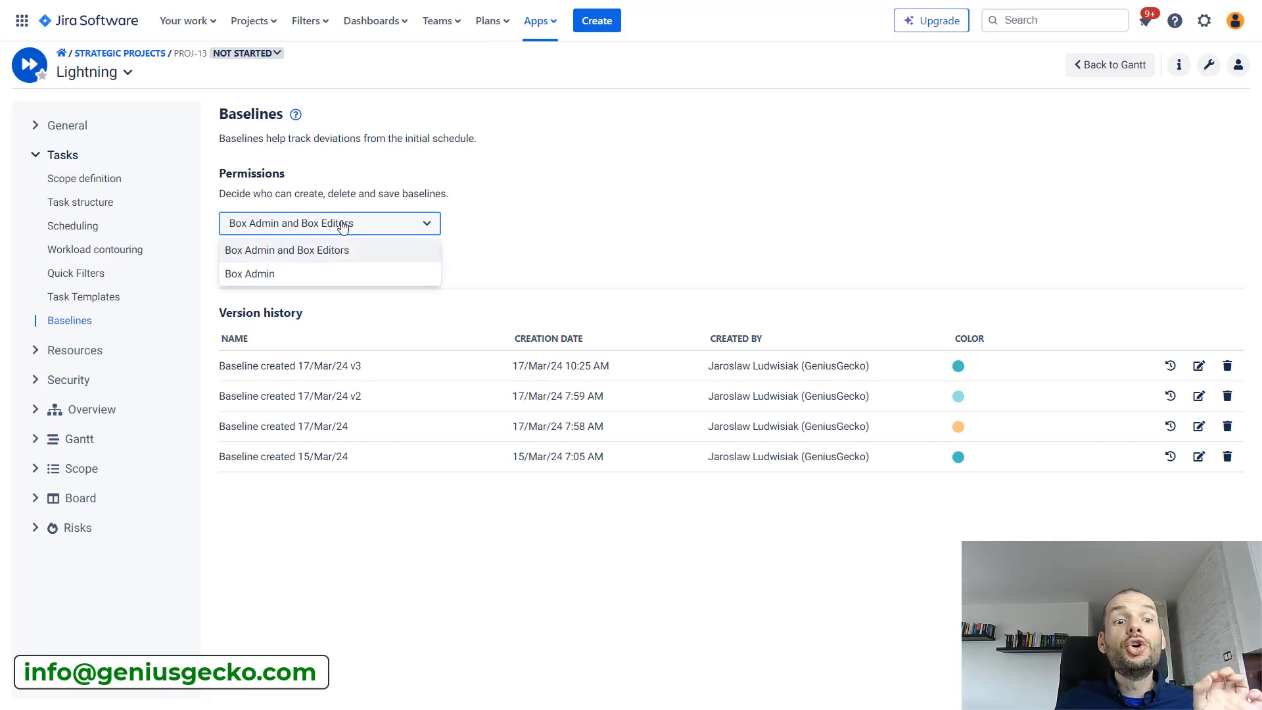